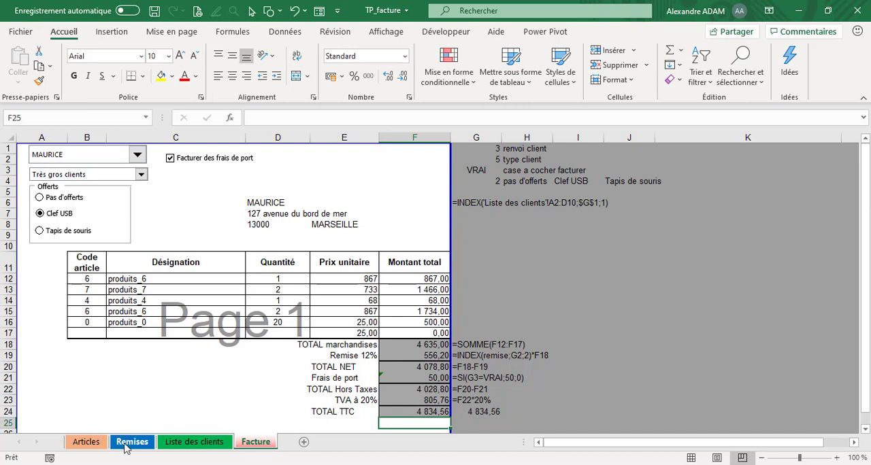
- Examine the formula that combines code and designation in the Liste column of the Articles sheet, from D2 to D16
{"action": "left_click", "coordinate": [86, 442]}
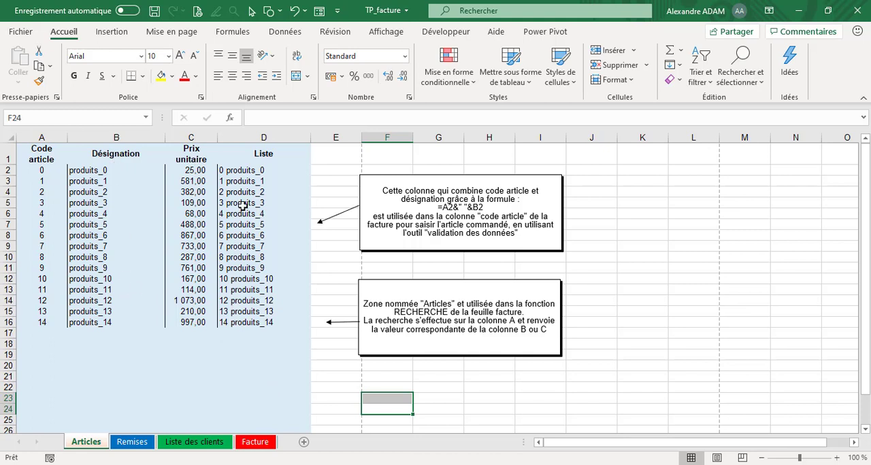
{"action": "left_click", "coordinate": [255, 170]}
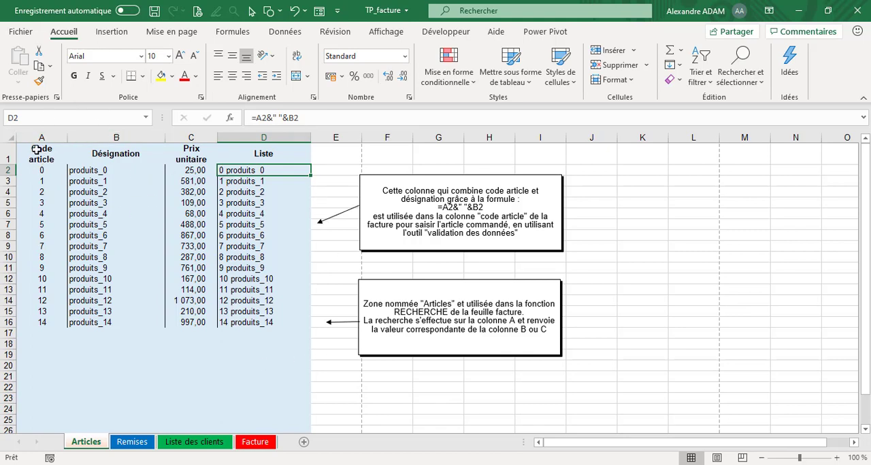
{"action": "left_click", "coordinate": [318, 120]}
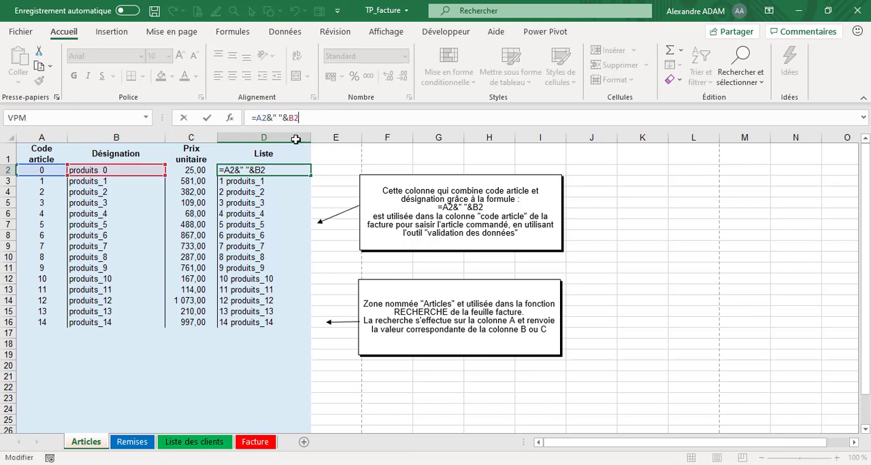
{"action": "key", "text": "Return"}
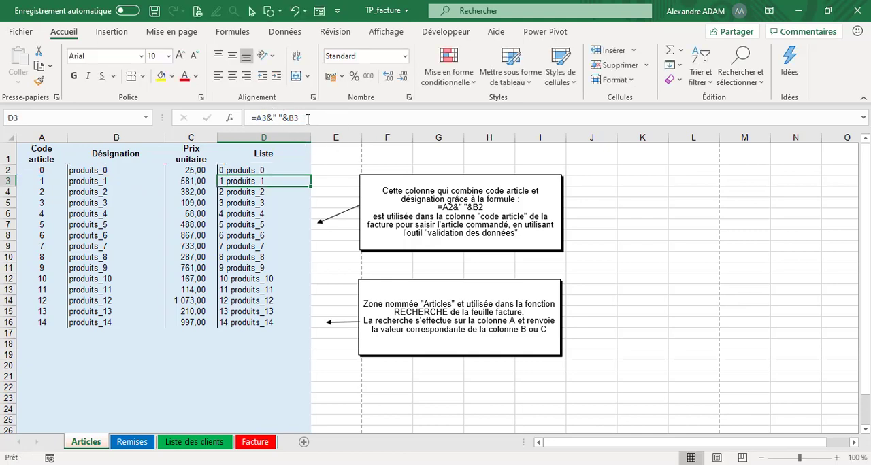
{"action": "left_click_drag", "start_coordinate": [272, 171], "coordinate": [293, 324]}
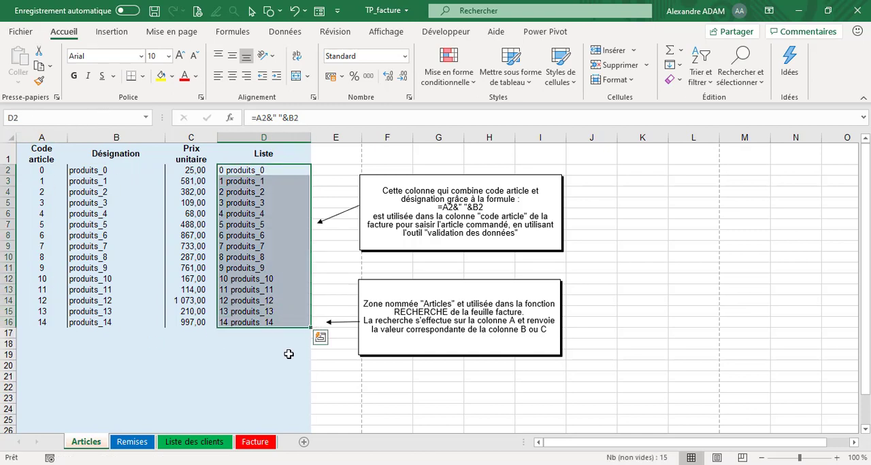
{"action": "left_click", "coordinate": [263, 396]}
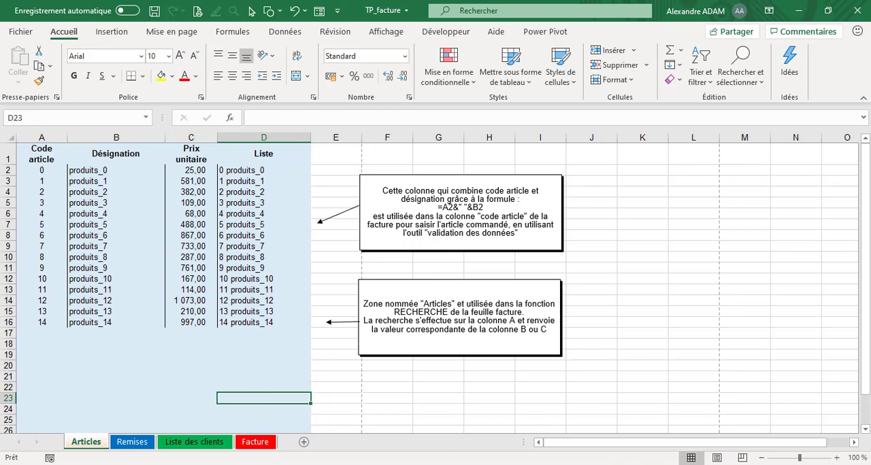
- Examine the discount table on the Remises sheet and select the named ranges remise and articles to see what they cover
{"action": "left_click", "coordinate": [139, 443]}
{"action": "scroll", "coordinate": [144, 264], "scroll_direction": "up", "scroll_amount": 1}
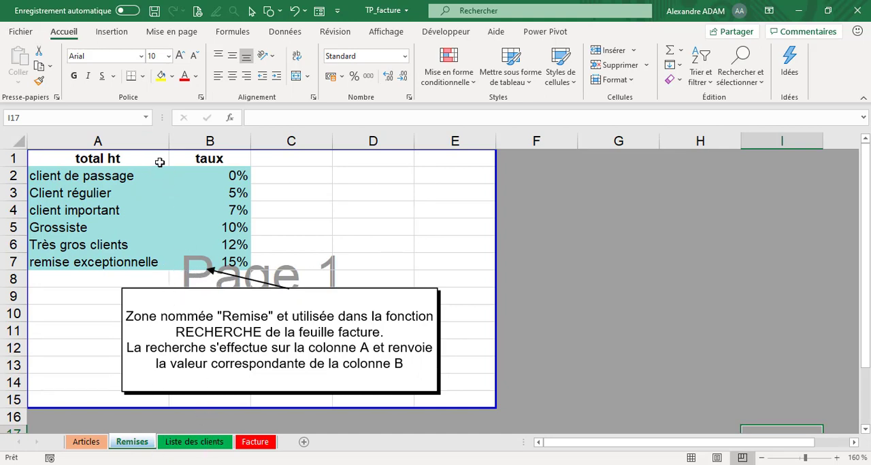
{"action": "left_click", "coordinate": [134, 209]}
{"action": "left_click", "coordinate": [144, 117]}
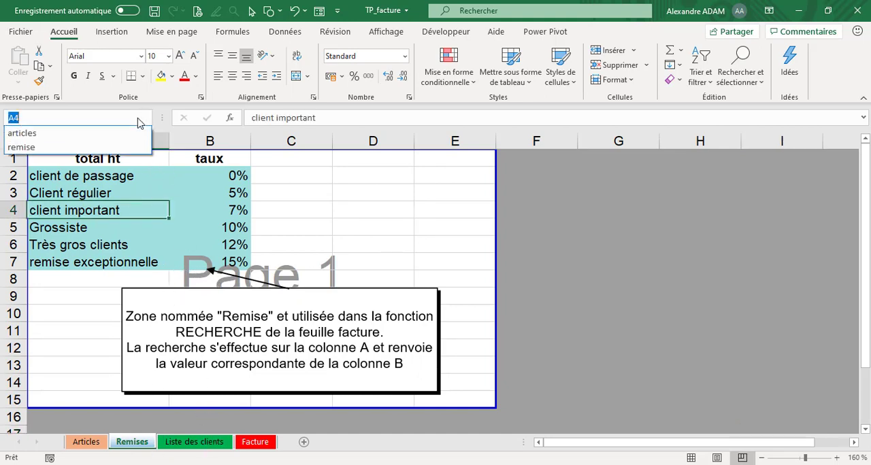
{"action": "left_click", "coordinate": [89, 146]}
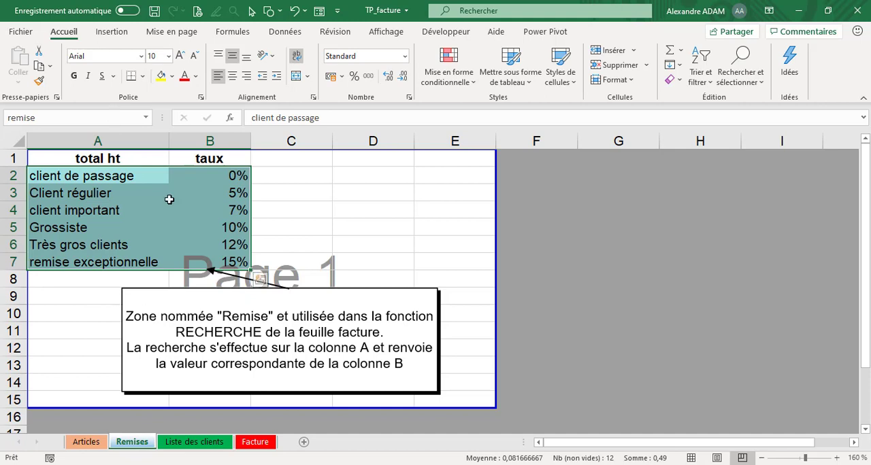
{"action": "left_click", "coordinate": [146, 118]}
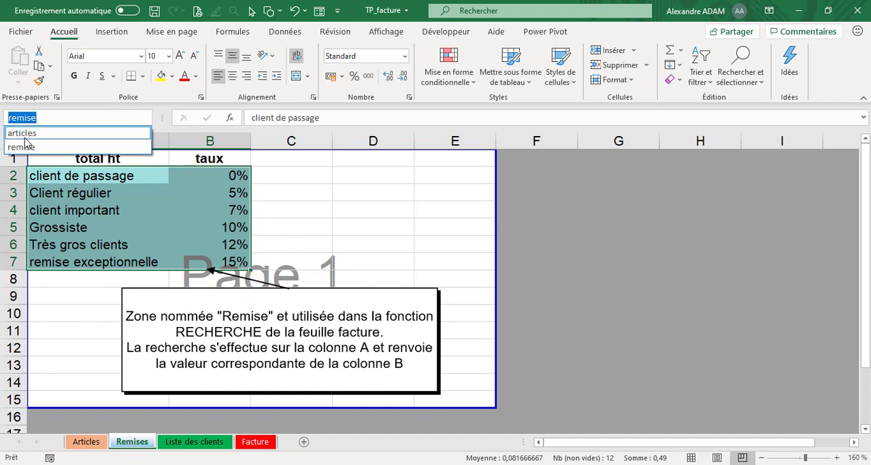
{"action": "left_click", "coordinate": [27, 132]}
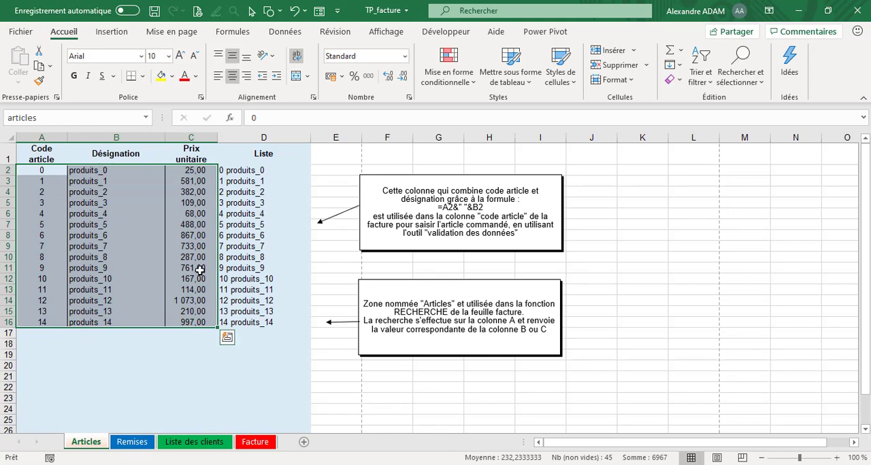
- Look at the Liste des clients sheet and return to the Facture sheet
{"action": "left_click", "coordinate": [191, 442]}
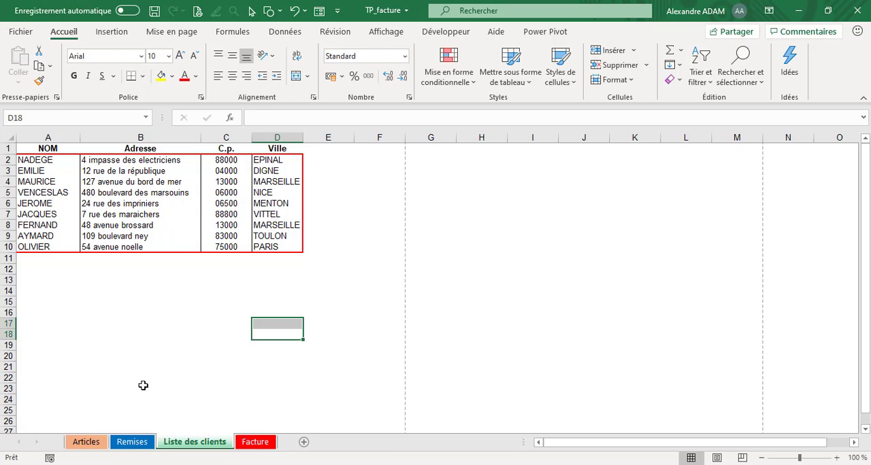
{"action": "left_click", "coordinate": [271, 446]}
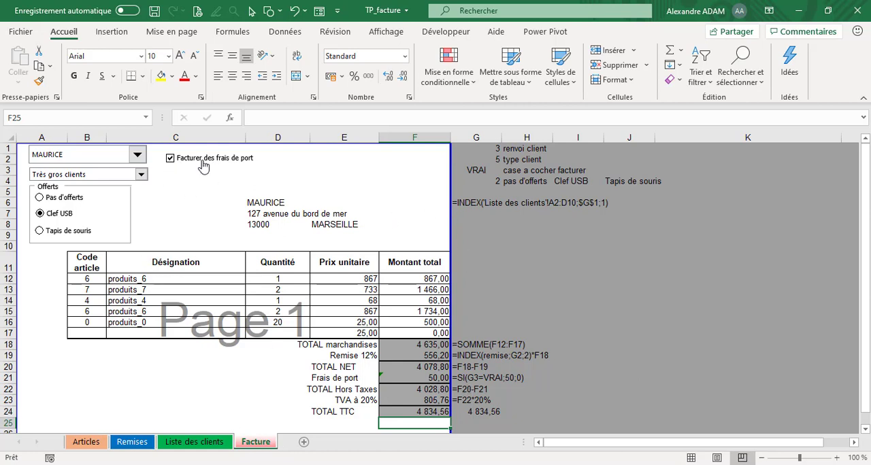
- Search the online workbook templates for "facture", browse the available models and return to the invoice sheet
{"action": "left_click", "coordinate": [21, 32]}
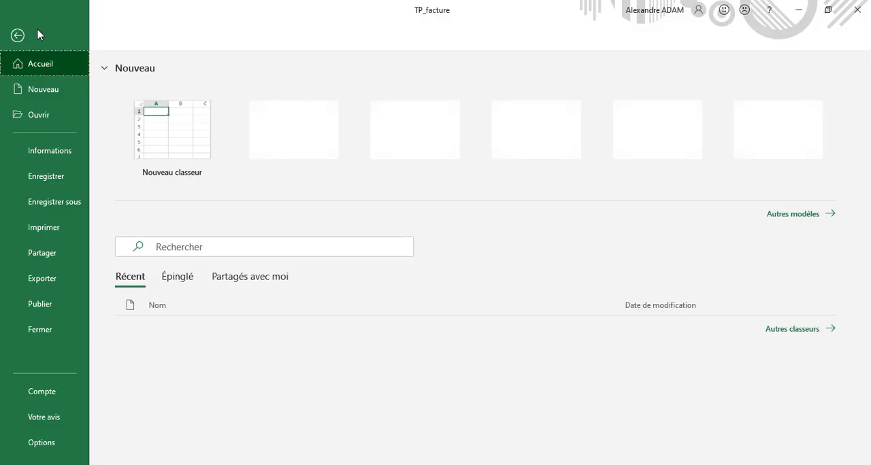
{"action": "left_click", "coordinate": [55, 91]}
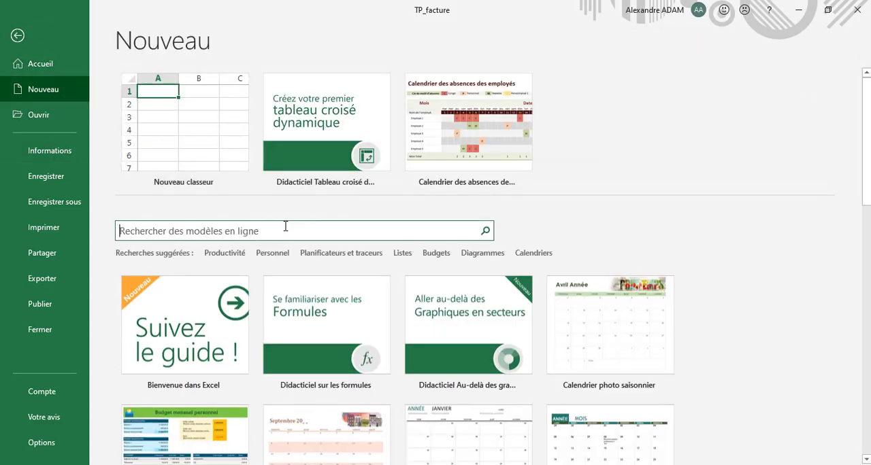
{"action": "type", "text": "facture"}
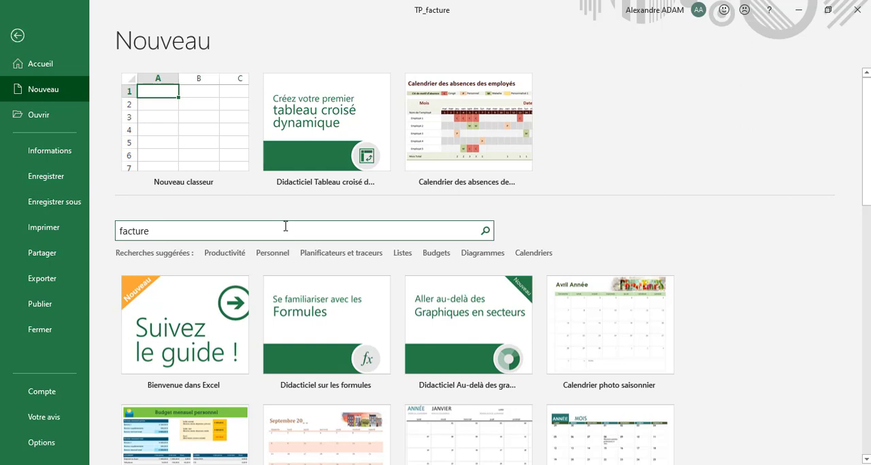
{"action": "key", "text": "Return"}
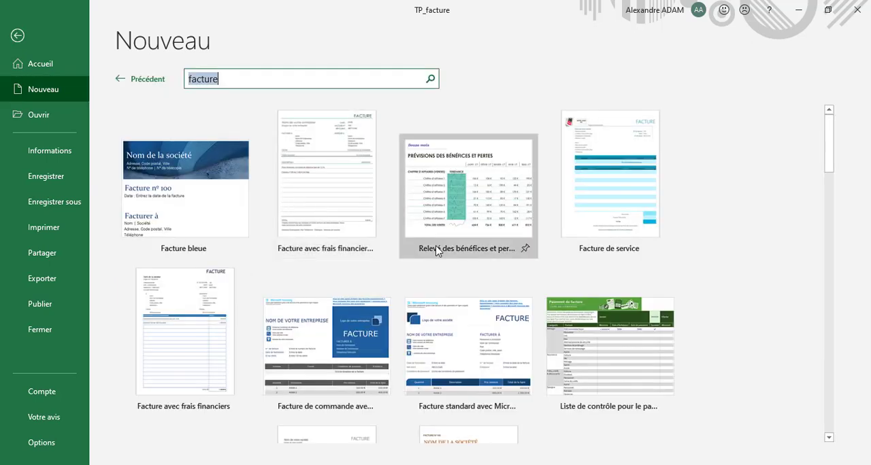
{"action": "scroll", "coordinate": [442, 245], "scroll_direction": "down", "scroll_amount": 3}
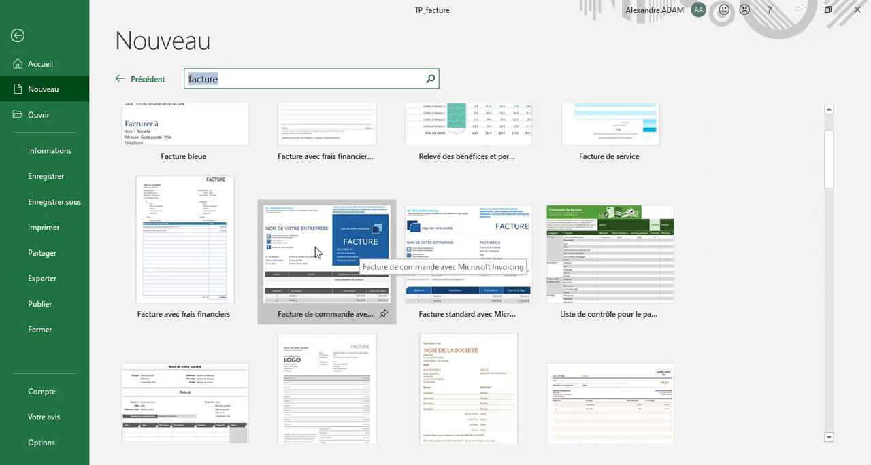
{"action": "scroll", "coordinate": [344, 243], "scroll_direction": "down", "scroll_amount": 3}
{"action": "scroll", "coordinate": [472, 243], "scroll_direction": "up", "scroll_amount": 3}
{"action": "scroll", "coordinate": [462, 204], "scroll_direction": "down", "scroll_amount": 2}
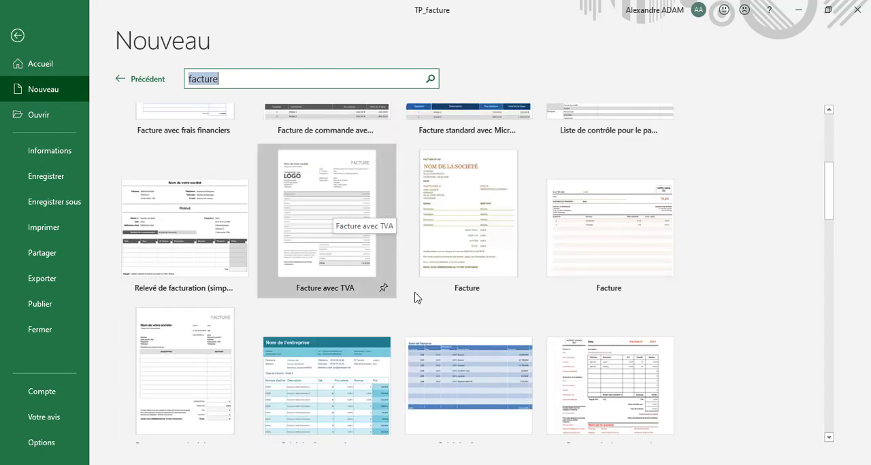
{"action": "scroll", "coordinate": [554, 136], "scroll_direction": "down", "scroll_amount": 5}
{"action": "scroll", "coordinate": [626, 313], "scroll_direction": "down", "scroll_amount": 2}
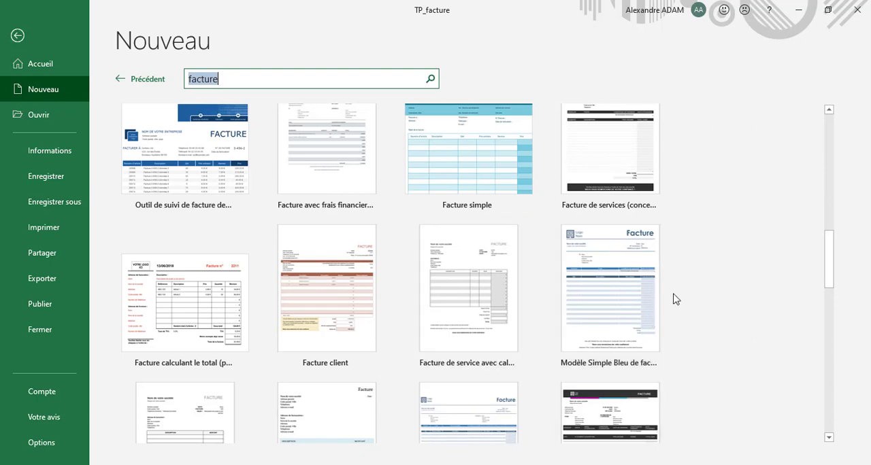
{"action": "left_click", "coordinate": [12, 40]}
- Examine the invoice table's layout, highlighting the header row from Code article to Montant total and the article code cells B12:B17
{"action": "scroll", "coordinate": [352, 290], "scroll_direction": "down", "scroll_amount": 5}
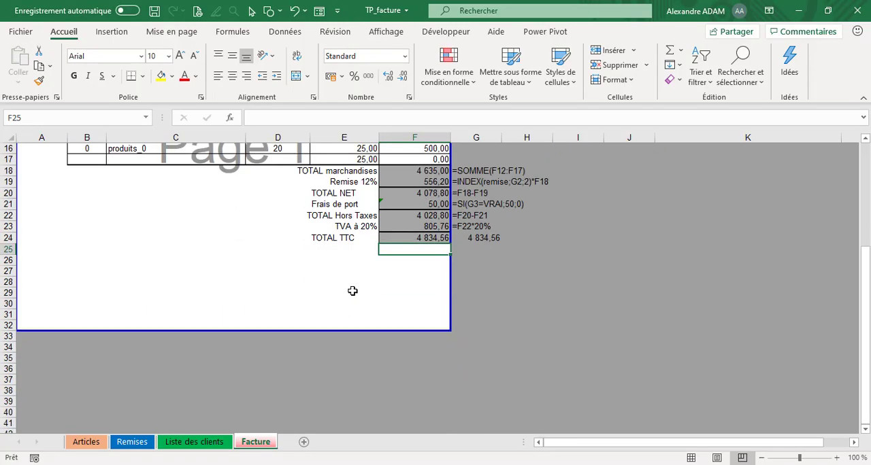
{"action": "scroll", "coordinate": [364, 330], "scroll_direction": "up", "scroll_amount": 5}
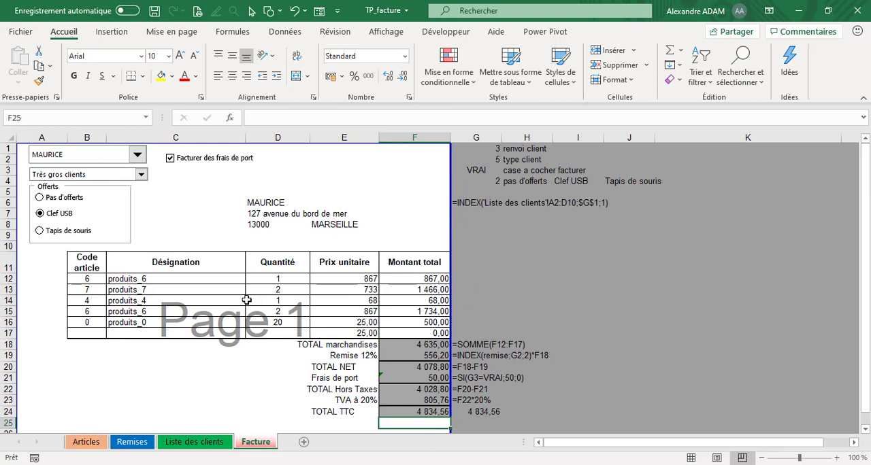
{"action": "left_click_drag", "start_coordinate": [85, 270], "coordinate": [401, 263]}
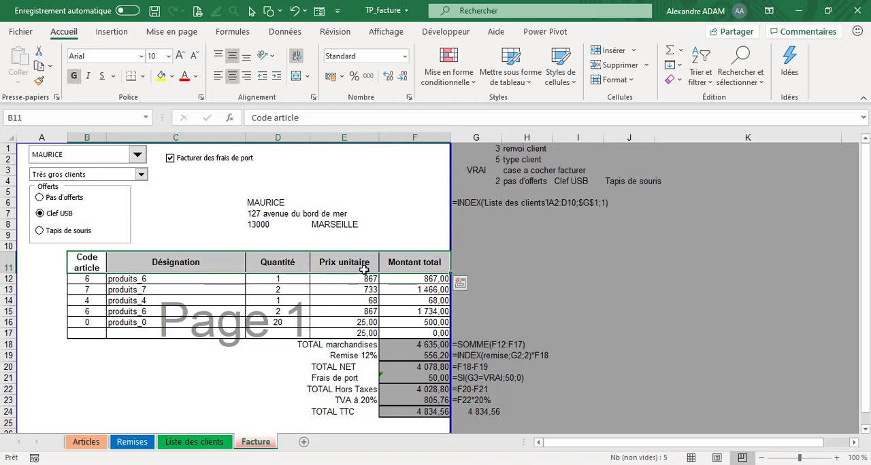
{"action": "left_click", "coordinate": [694, 300]}
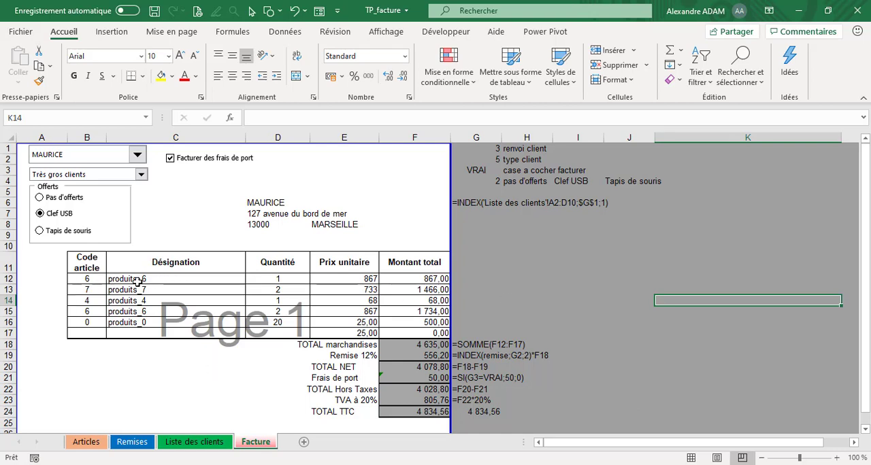
{"action": "left_click", "coordinate": [96, 279]}
{"action": "left_click_drag", "start_coordinate": [99, 334], "coordinate": [95, 279]}
{"action": "scroll", "coordinate": [165, 294], "scroll_direction": "down", "scroll_amount": 6}
{"action": "scroll", "coordinate": [164, 293], "scroll_direction": "up", "scroll_amount": 6}
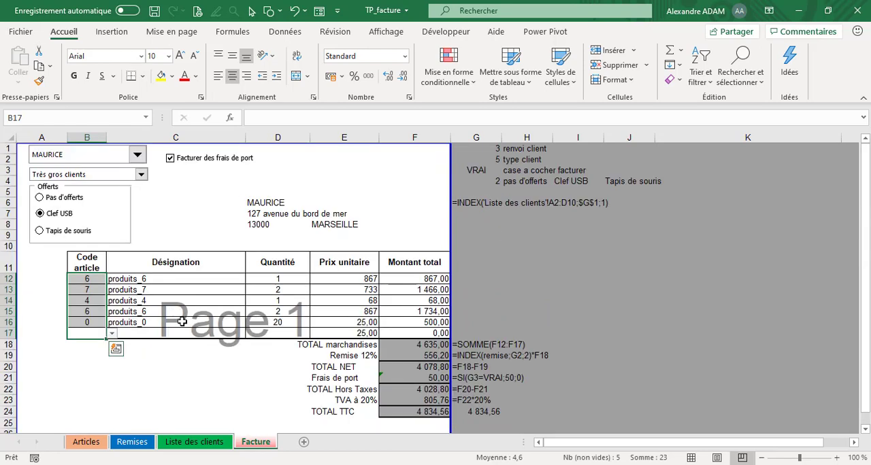
{"action": "left_click", "coordinate": [140, 375]}
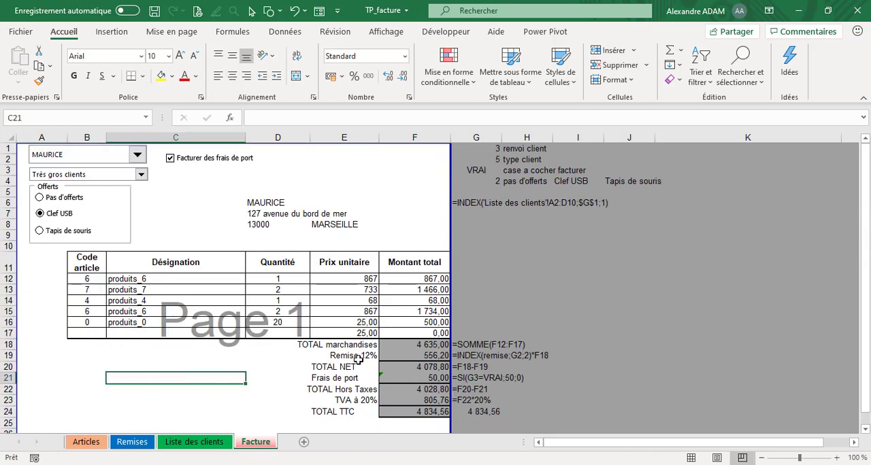
- Check the invoice in print preview, zoomed in and as a full page, and close the preview
{"action": "scroll", "coordinate": [136, 273], "scroll_direction": "down", "scroll_amount": 6}
{"action": "scroll", "coordinate": [307, 305], "scroll_direction": "up", "scroll_amount": 6}
{"action": "left_click", "coordinate": [234, 10]}
{"action": "left_click", "coordinate": [555, 331]}
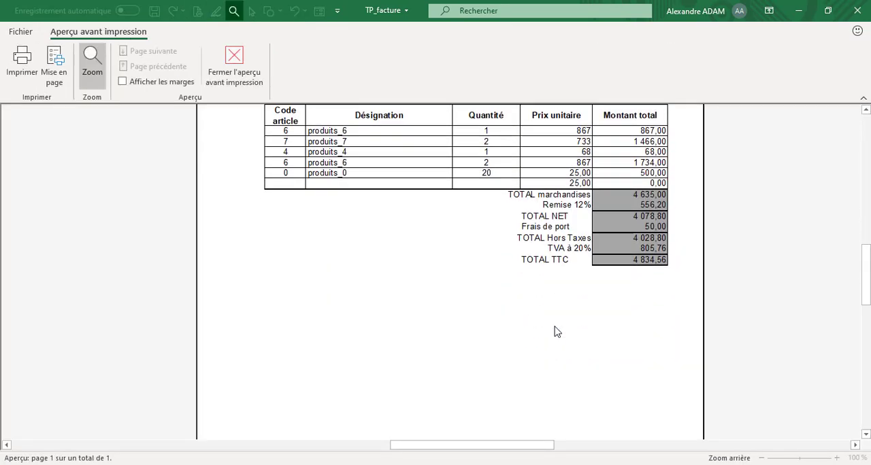
{"action": "scroll", "coordinate": [555, 332], "scroll_direction": "up", "scroll_amount": 5}
{"action": "left_click", "coordinate": [93, 66]}
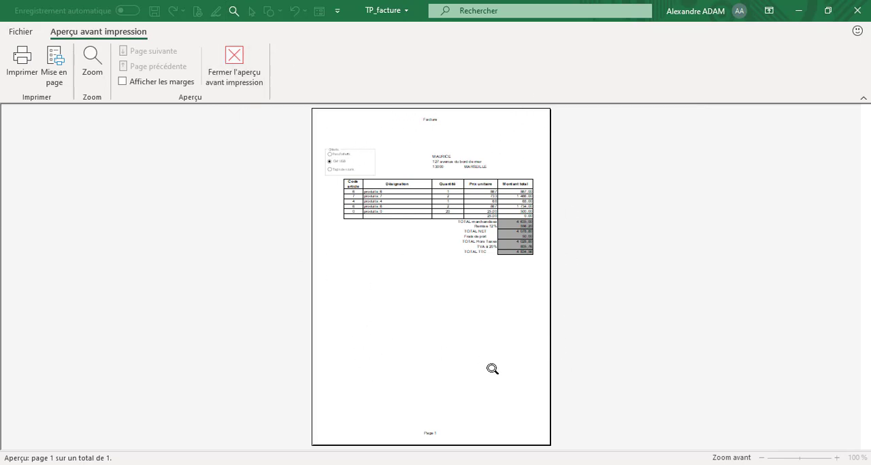
{"action": "left_click", "coordinate": [228, 75]}
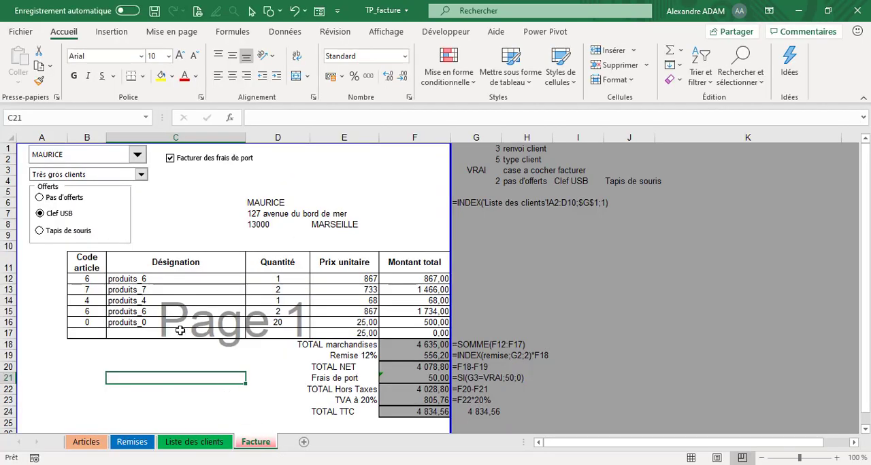
- Inspect the data validation settings of the article code cells B12:B17, highlight the list source and accept the settings
{"action": "left_click_drag", "start_coordinate": [93, 280], "coordinate": [93, 334]}
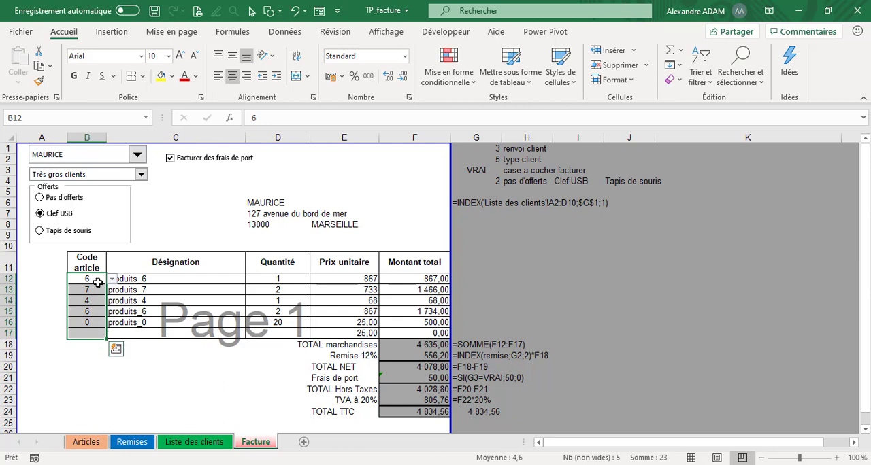
{"action": "left_click", "coordinate": [299, 33]}
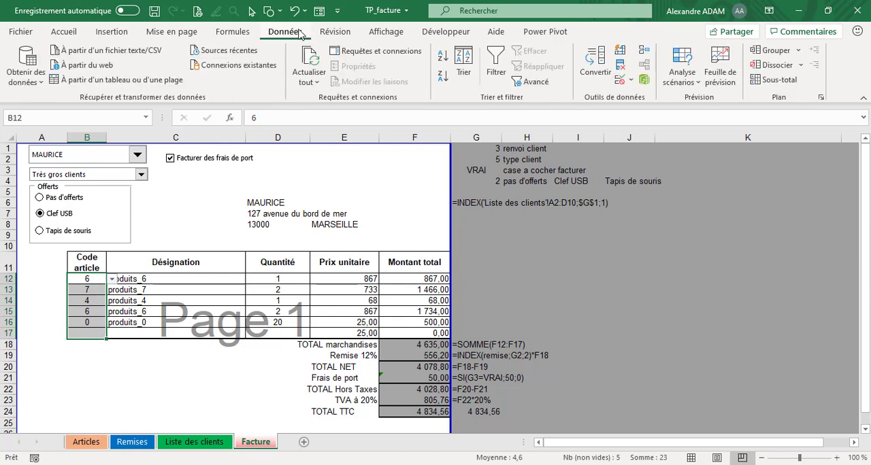
{"action": "left_click", "coordinate": [624, 80]}
{"action": "left_click", "coordinate": [659, 97]}
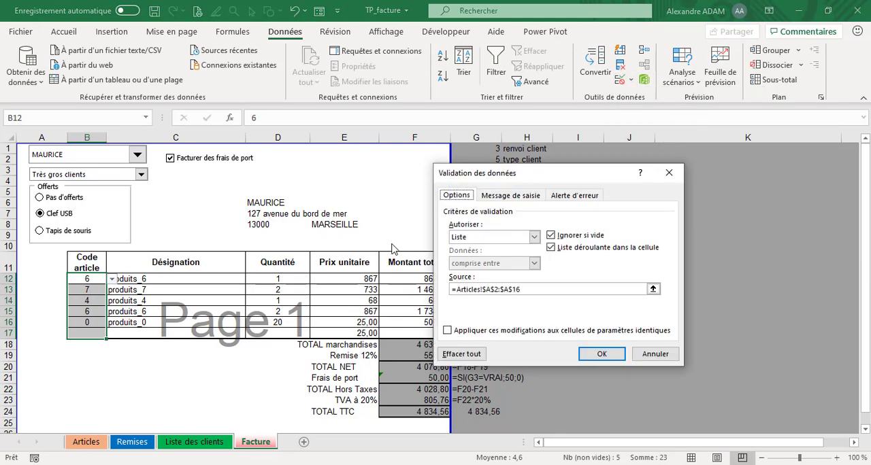
{"action": "left_click", "coordinate": [546, 289]}
{"action": "left_click_drag", "start_coordinate": [511, 288], "coordinate": [449, 289]}
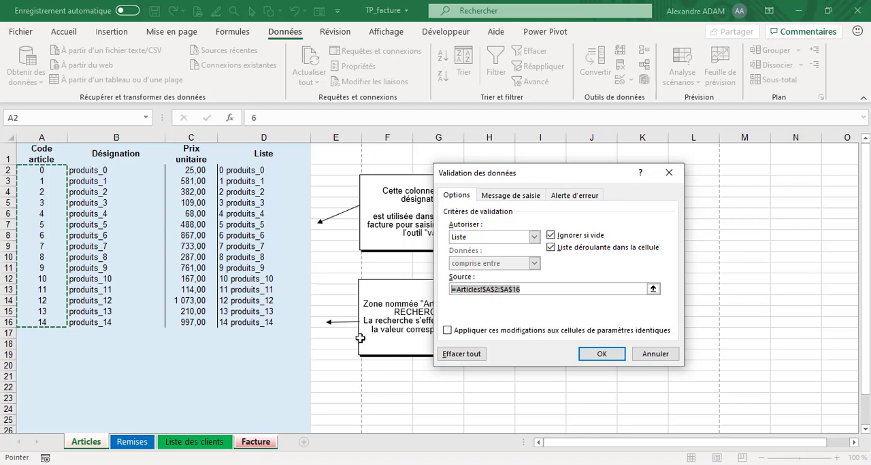
{"action": "left_click", "coordinate": [607, 356]}
- Choose article code 10 for the third invoice line in cell B14 using the validation list
{"action": "left_click", "coordinate": [91, 301]}
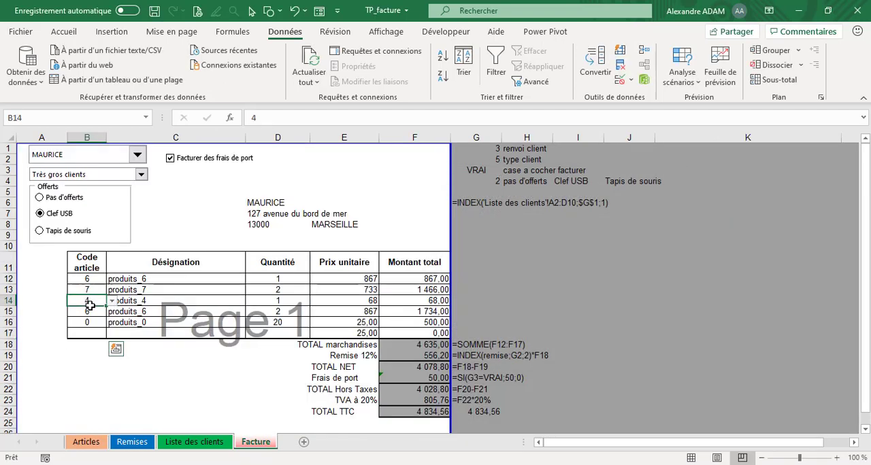
{"action": "left_click", "coordinate": [112, 301]}
{"action": "scroll", "coordinate": [87, 332], "scroll_direction": "down", "scroll_amount": 3}
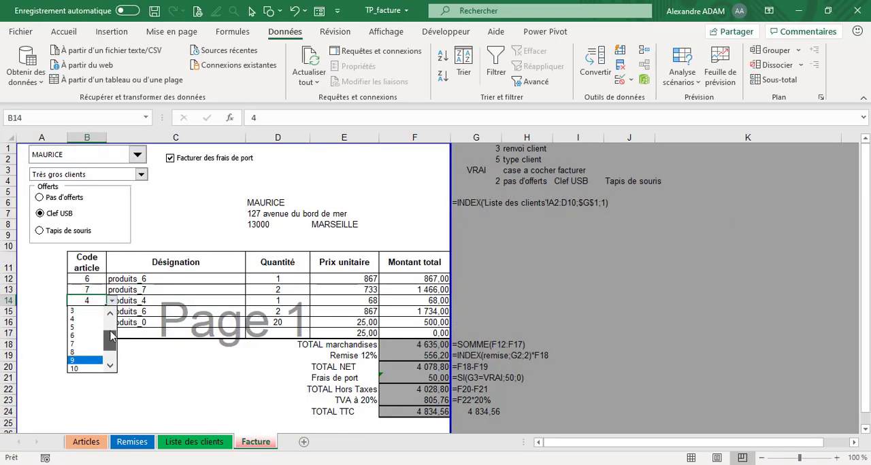
{"action": "left_click", "coordinate": [96, 335]}
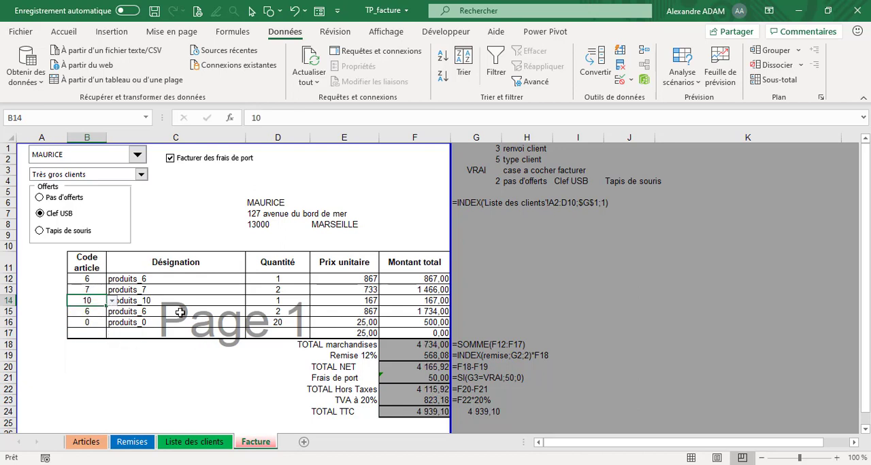
- Examine the RECHERCHEV formulas in C12 and C13, highlighting the $B12 lookup value and the articles range, and leave them as they are
{"action": "left_click", "coordinate": [162, 276]}
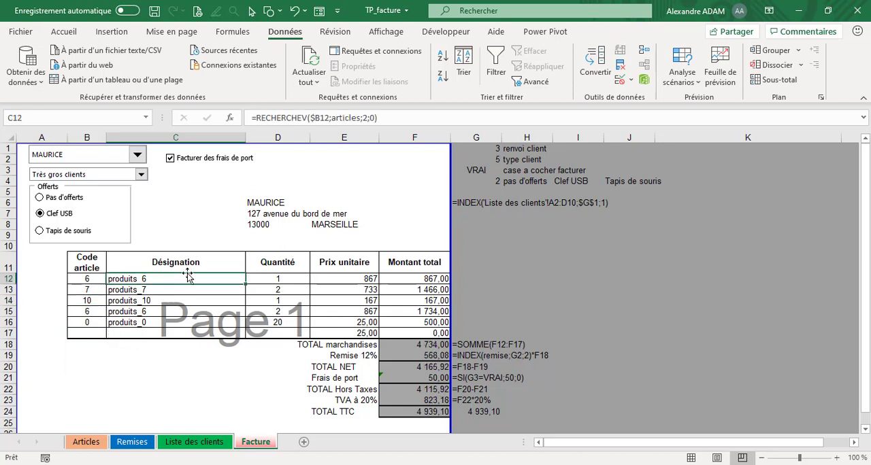
{"action": "left_click", "coordinate": [402, 120]}
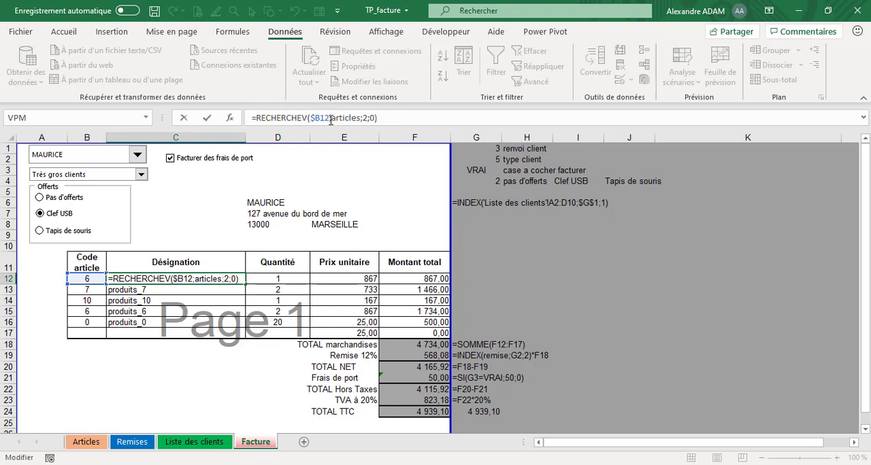
{"action": "left_click_drag", "start_coordinate": [329, 121], "coordinate": [310, 123]}
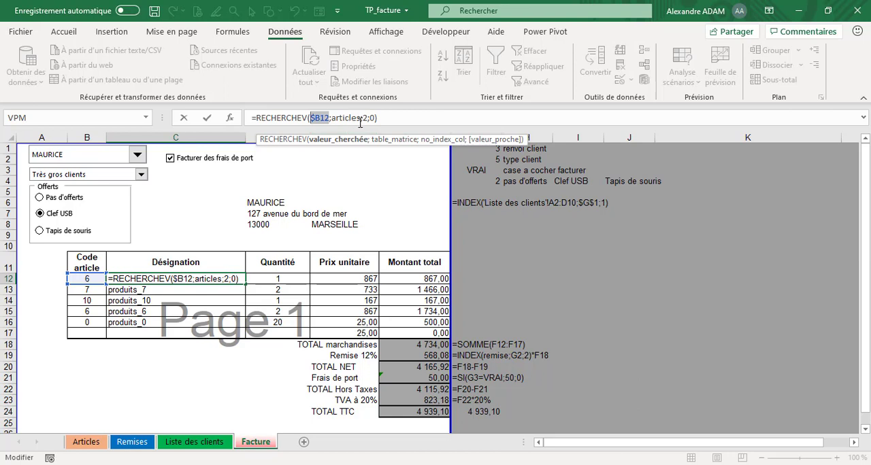
{"action": "left_click_drag", "start_coordinate": [361, 120], "coordinate": [332, 119]}
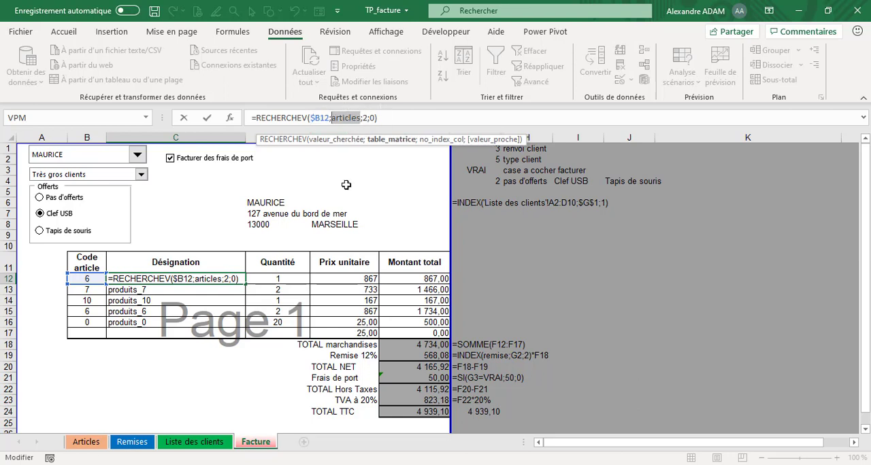
{"action": "left_click", "coordinate": [368, 119]}
{"action": "left_click", "coordinate": [383, 120]}
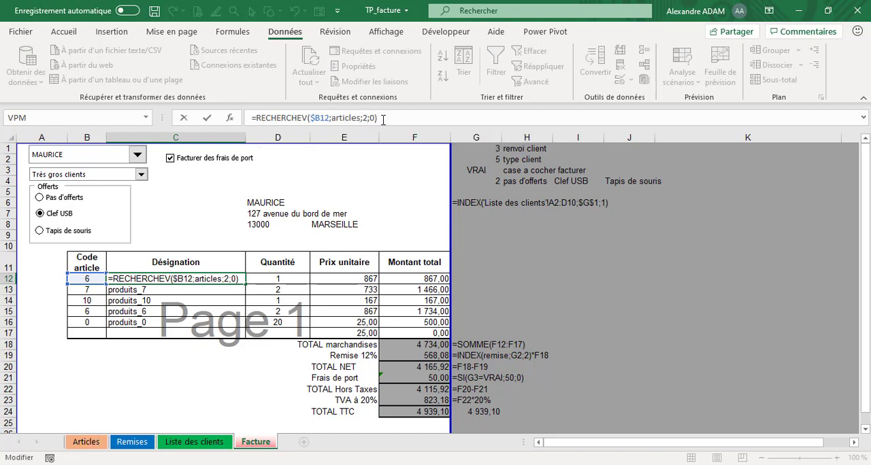
{"action": "key", "text": "Return"}
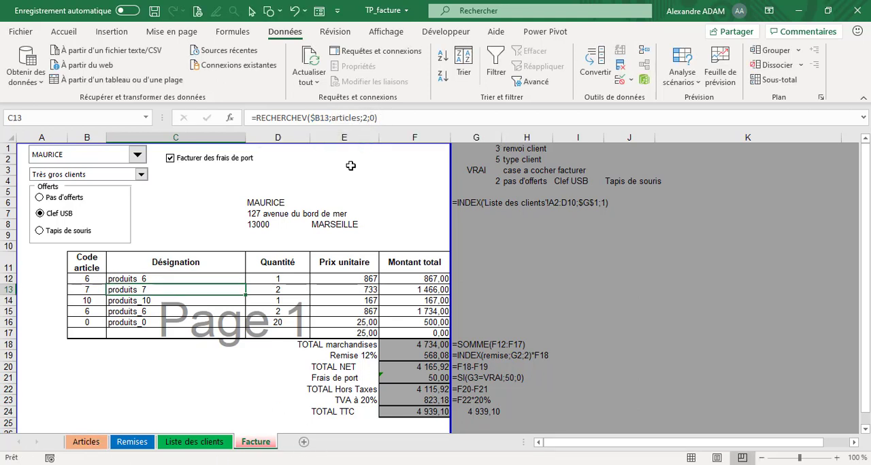
{"action": "left_click", "coordinate": [383, 118]}
{"action": "key", "text": "Return"}
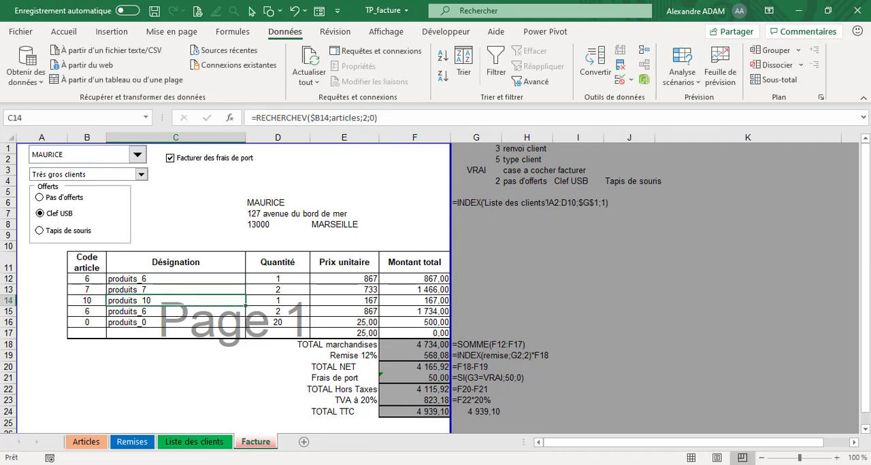
- Review the article codes in column A of the Articles sheet and return to the Facture sheet
{"action": "left_click", "coordinate": [87, 442]}
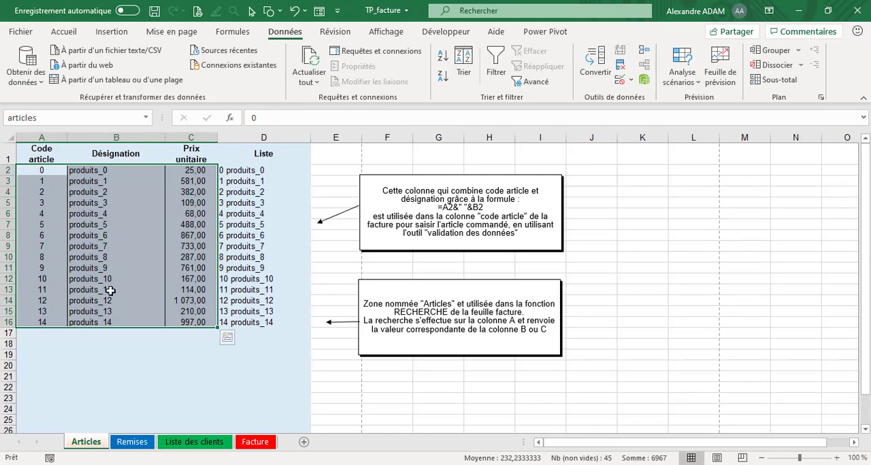
{"action": "left_click_drag", "start_coordinate": [42, 312], "coordinate": [59, 329]}
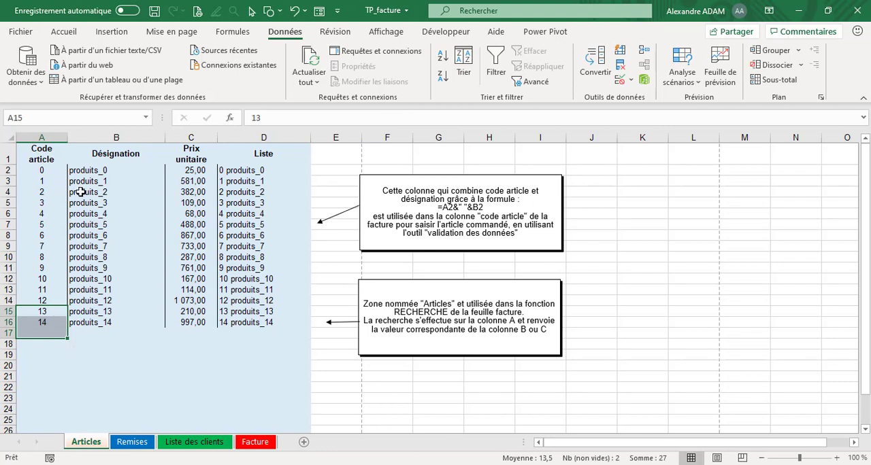
{"action": "left_click", "coordinate": [259, 443]}
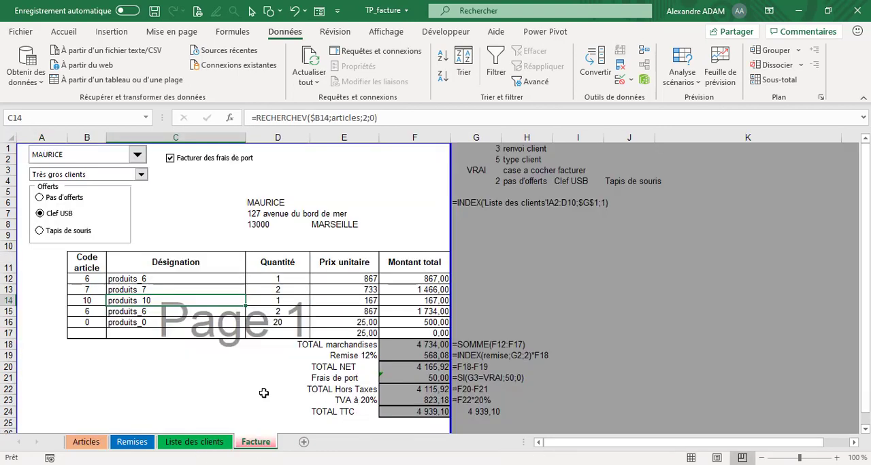
- Examine the first invoice line from Désignation to Prix unitaire, comparing E12's RECHERCHEV formula with the Articles sheet
{"action": "left_click", "coordinate": [126, 279]}
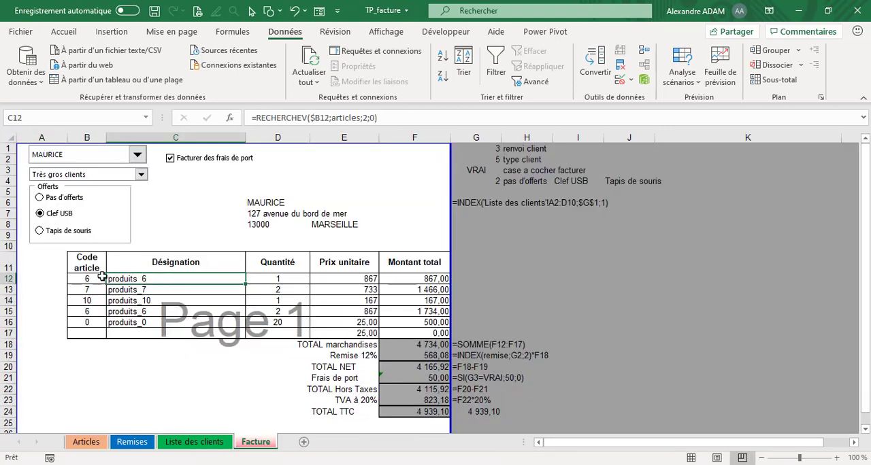
{"action": "left_click", "coordinate": [287, 279]}
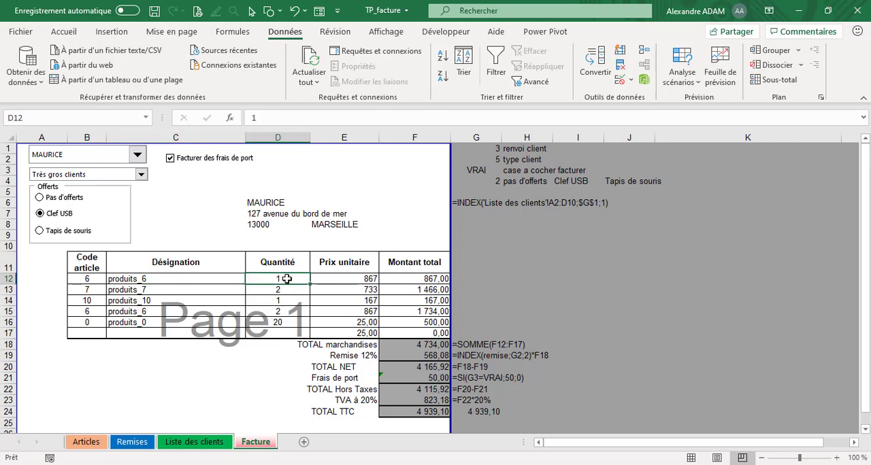
{"action": "left_click", "coordinate": [365, 279]}
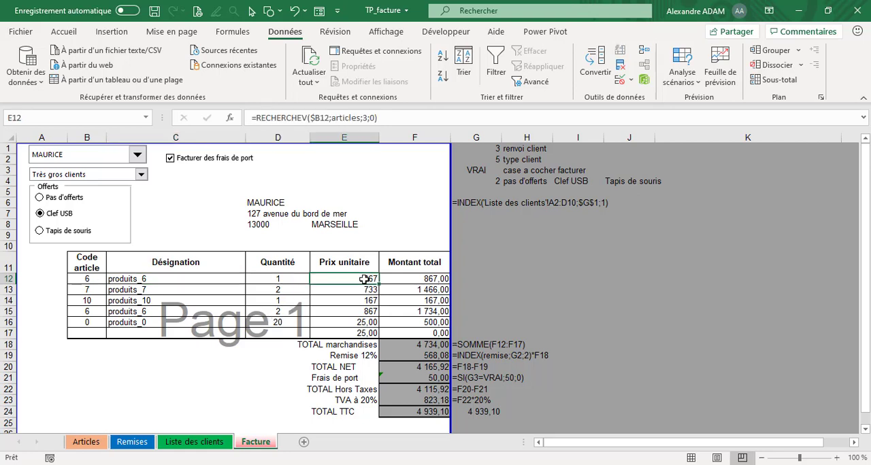
{"action": "left_click", "coordinate": [395, 118]}
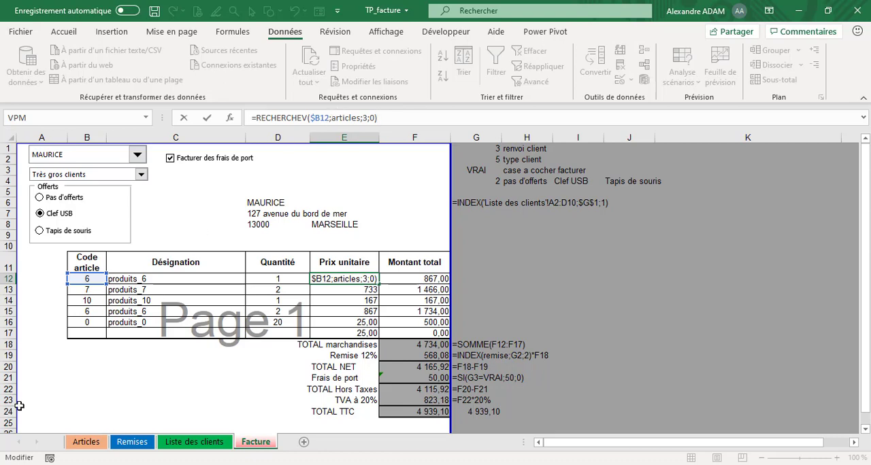
{"action": "left_click", "coordinate": [82, 447]}
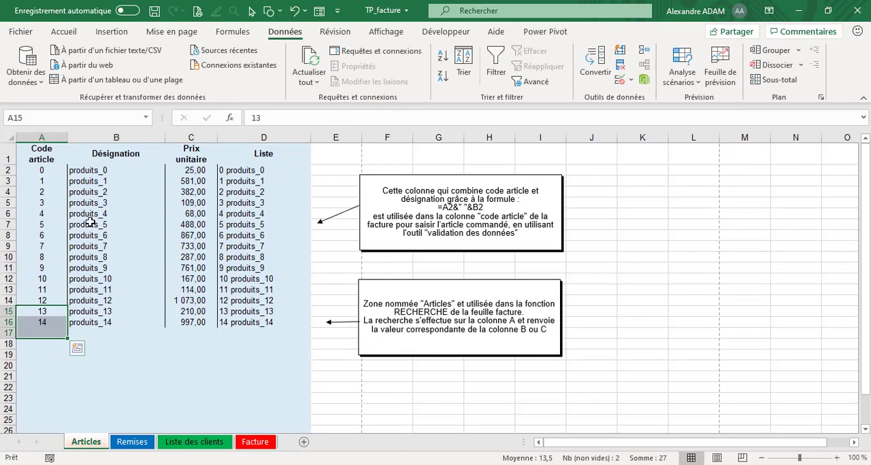
{"action": "left_click", "coordinate": [255, 442]}
{"action": "left_click", "coordinate": [385, 121]}
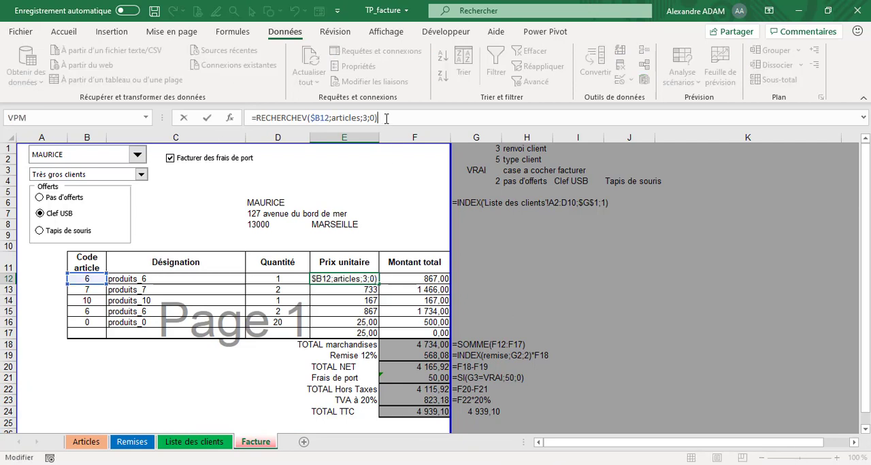
{"action": "key", "text": "Return"}
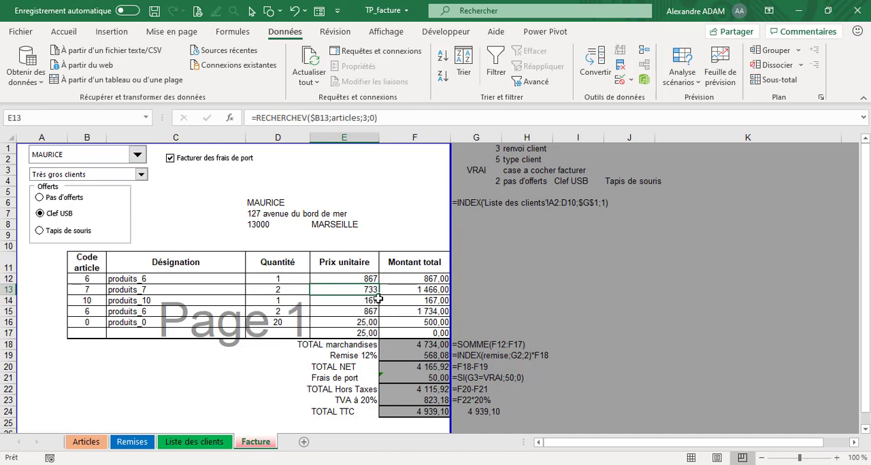
- Inspect the SI(ESTERREUR) formula for Montant total in F12, including its empty-text and D12*E12 results, and keep it unchanged
{"action": "left_click", "coordinate": [401, 278]}
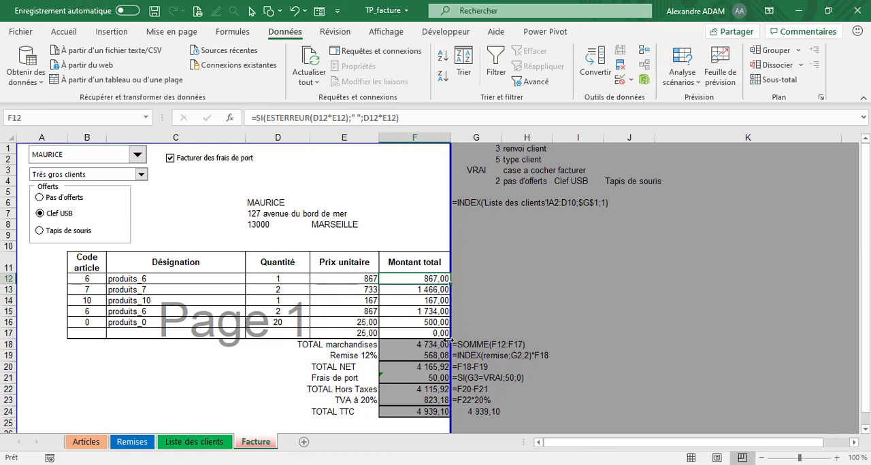
{"action": "left_click", "coordinate": [417, 122]}
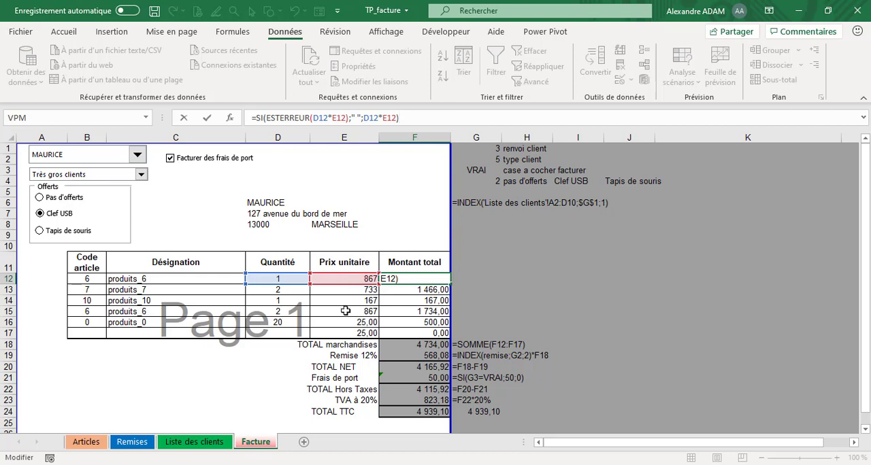
{"action": "left_click", "coordinate": [363, 120]}
{"action": "type", "text": ";"}
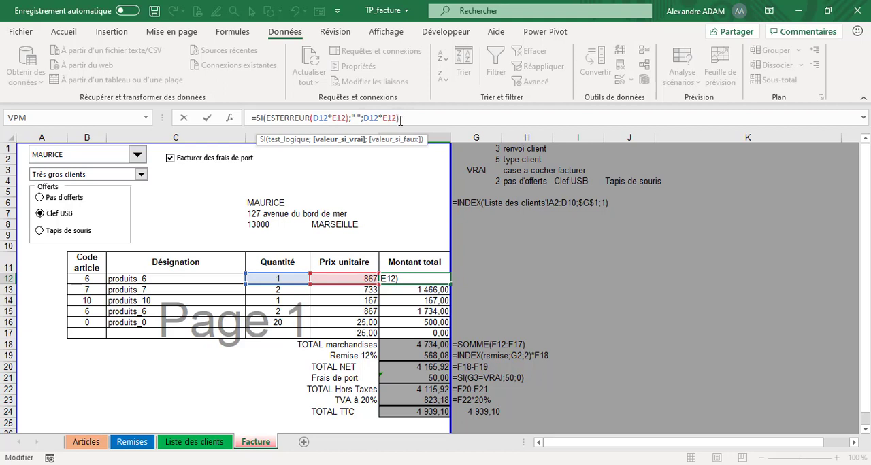
{"action": "left_click", "coordinate": [403, 120]}
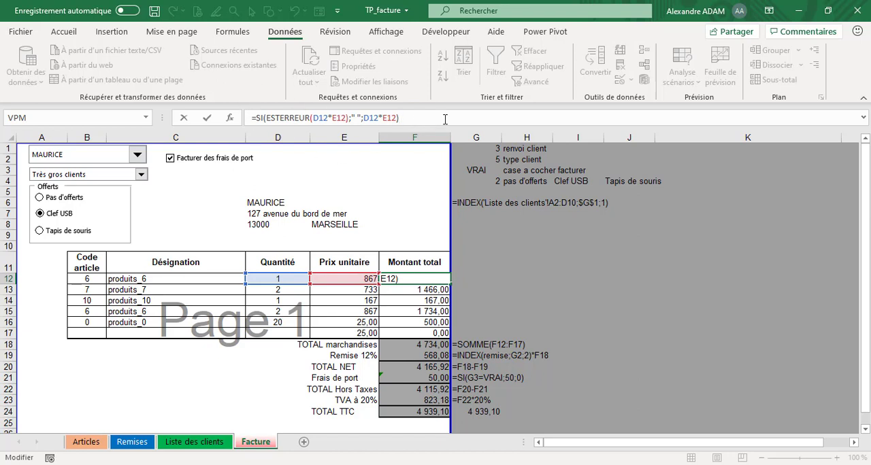
{"action": "key", "text": "Return"}
- Highlight the line amounts F12:F17 and inspect the SOMME formula for TOTAL marchandises in F18
{"action": "left_click_drag", "start_coordinate": [440, 332], "coordinate": [435, 280]}
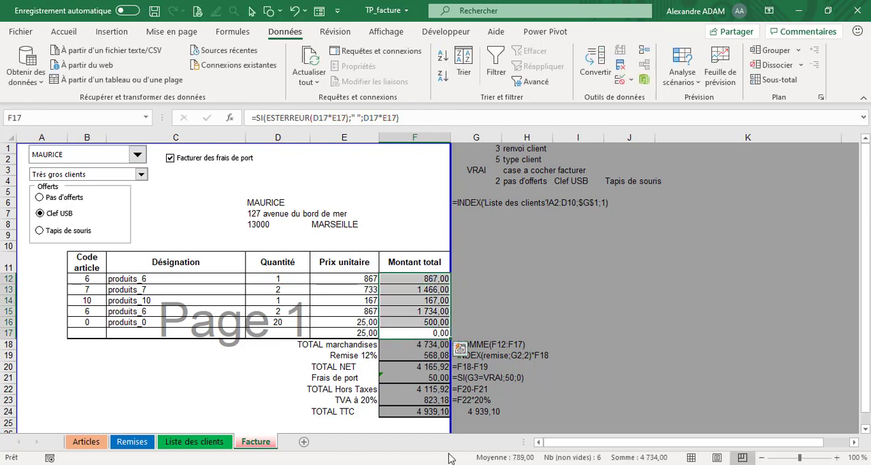
{"action": "left_click", "coordinate": [428, 345]}
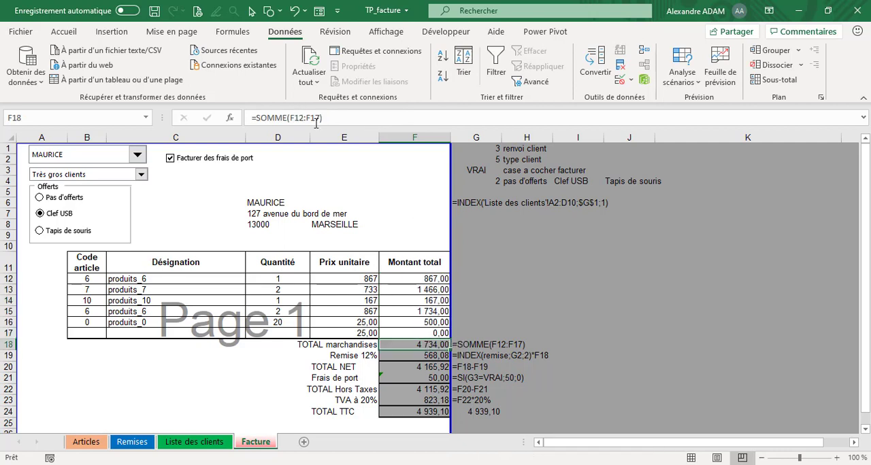
{"action": "left_click", "coordinate": [342, 117]}
{"action": "key", "text": "Return"}
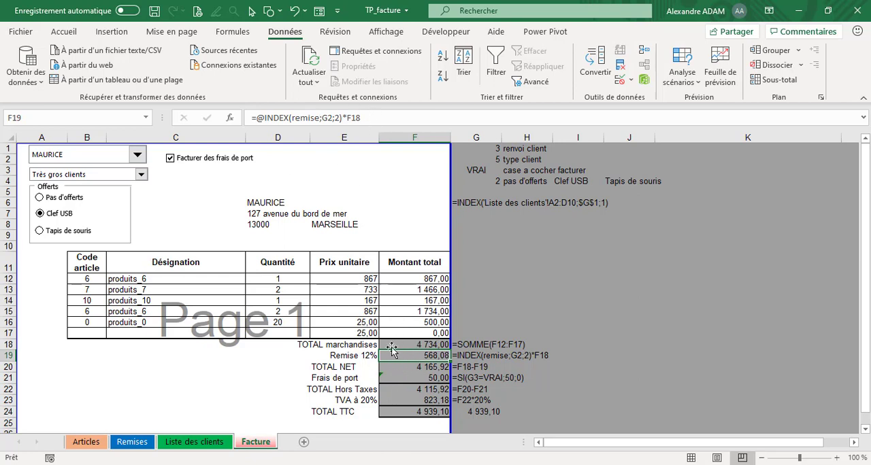
- Inspect the discount label formula in E19 and the control-linked cells G1 to G4
{"action": "left_click", "coordinate": [366, 355]}
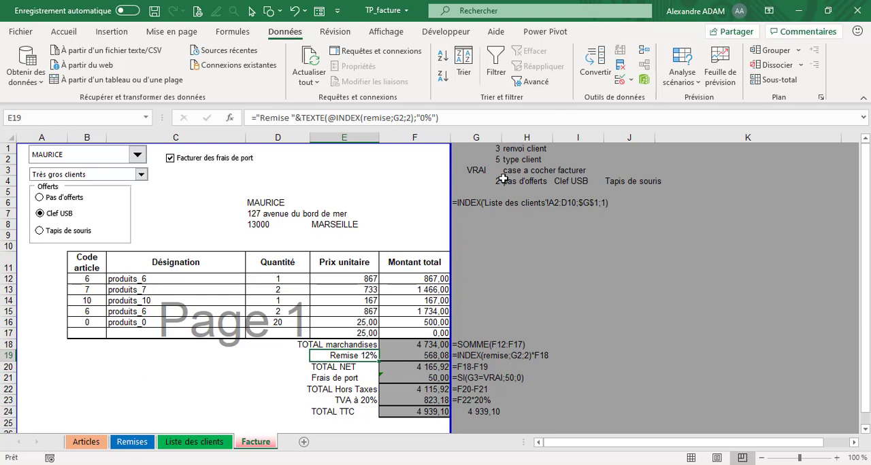
{"action": "left_click", "coordinate": [492, 148]}
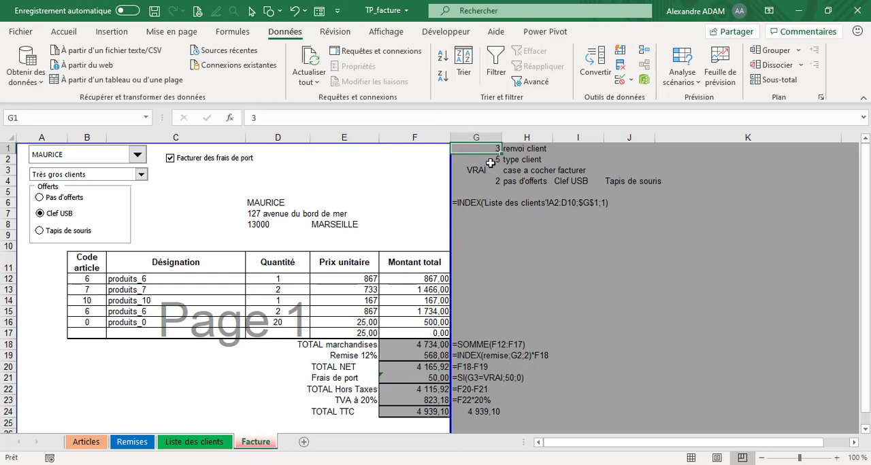
{"action": "left_click", "coordinate": [491, 161]}
{"action": "left_click", "coordinate": [491, 170]}
{"action": "left_click", "coordinate": [490, 180]}
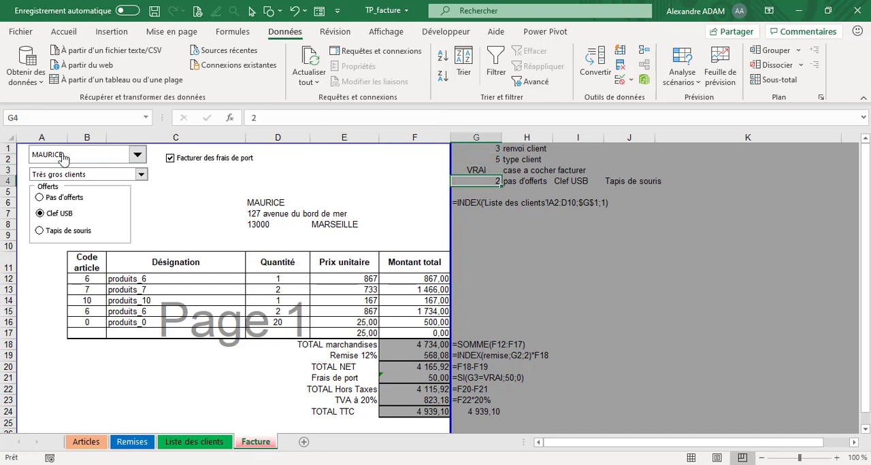
- Browse the names in the invoice's client drop-down list and close it without changing the client
{"action": "left_click", "coordinate": [137, 155]}
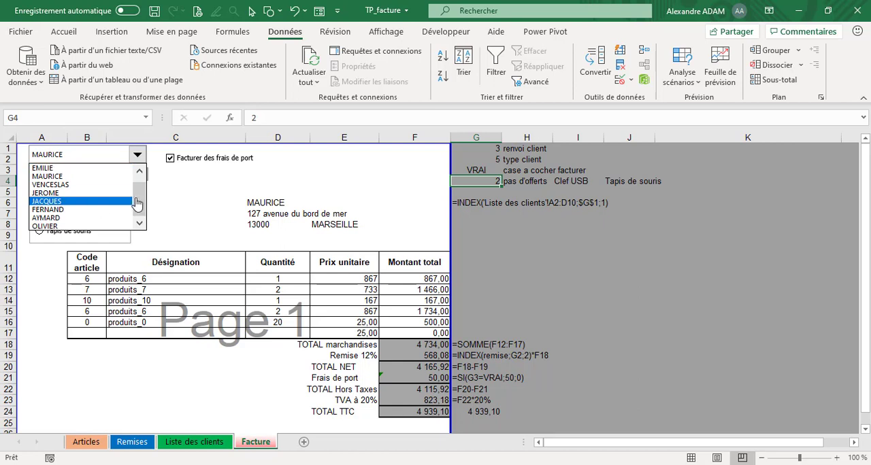
{"action": "scroll", "coordinate": [140, 182], "scroll_direction": "down", "scroll_amount": 1}
{"action": "left_click", "coordinate": [77, 156]}
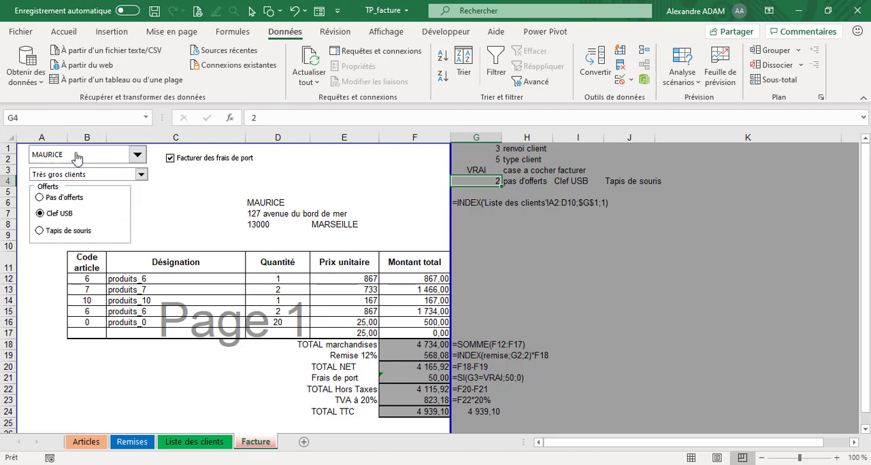
- Select the client combo box as an object and display the form controls available for insertion
{"action": "right_click", "coordinate": [77, 156]}
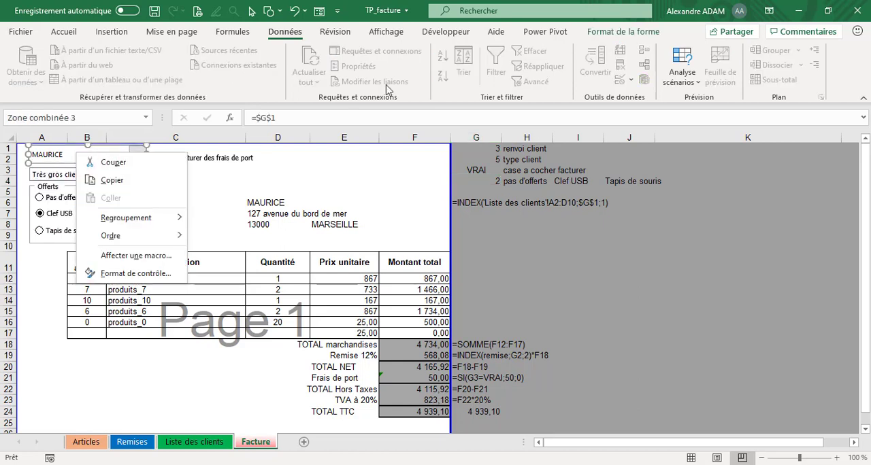
{"action": "left_click", "coordinate": [431, 34]}
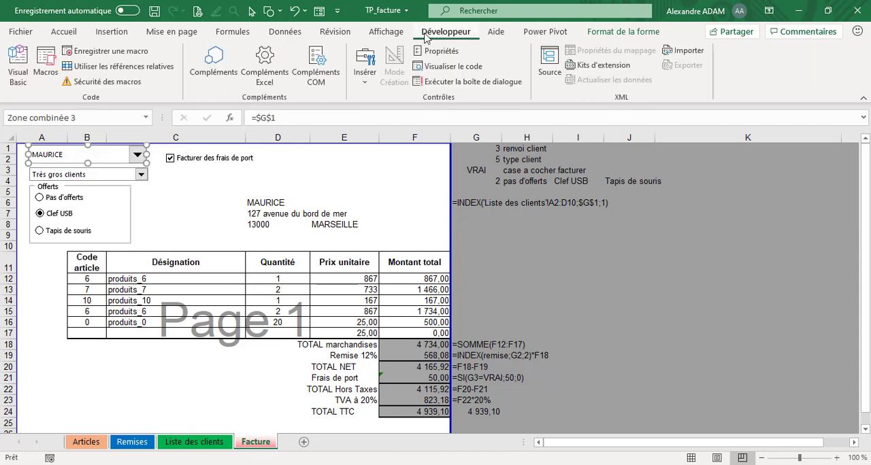
{"action": "left_click", "coordinate": [374, 76]}
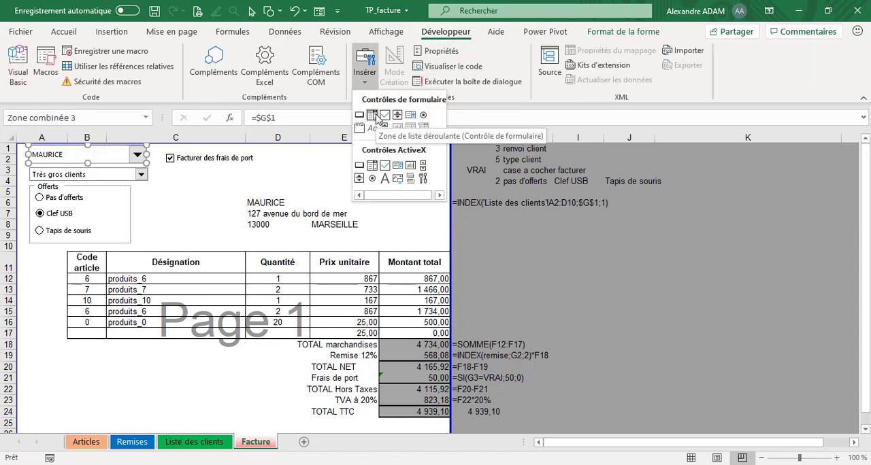
- Inspect the client combo box's control settings, highlighting its input range on Liste des clients and its linked cell
{"action": "right_click", "coordinate": [131, 162]}
{"action": "left_click", "coordinate": [183, 278]}
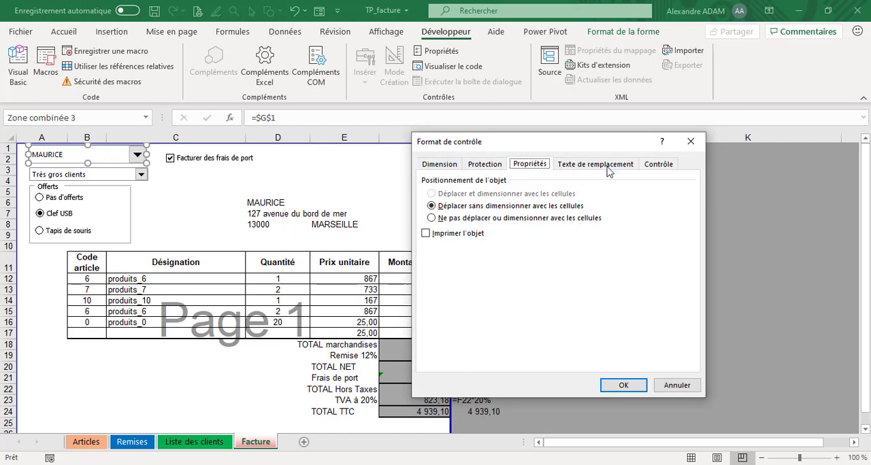
{"action": "left_click", "coordinate": [663, 166]}
{"action": "left_click", "coordinate": [588, 182]}
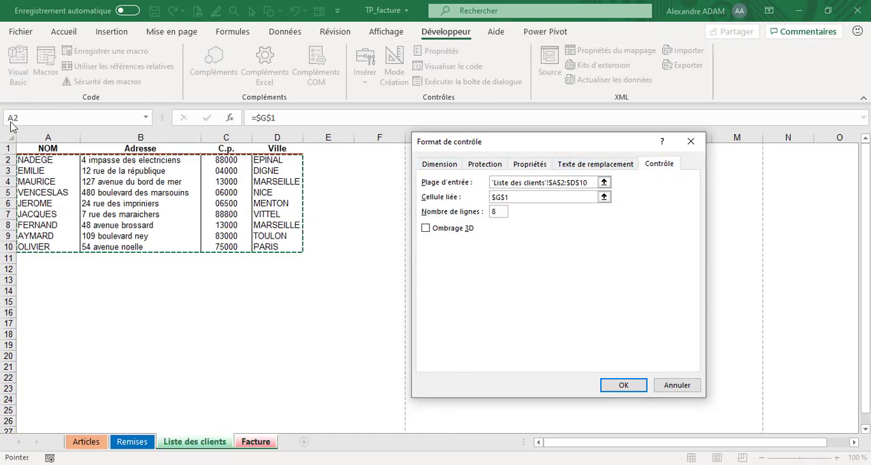
{"action": "left_click", "coordinate": [519, 202]}
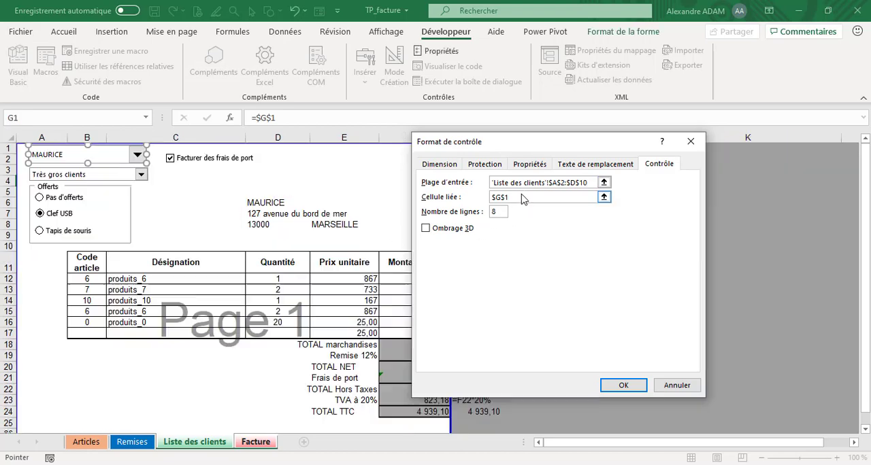
{"action": "left_click", "coordinate": [625, 386]}
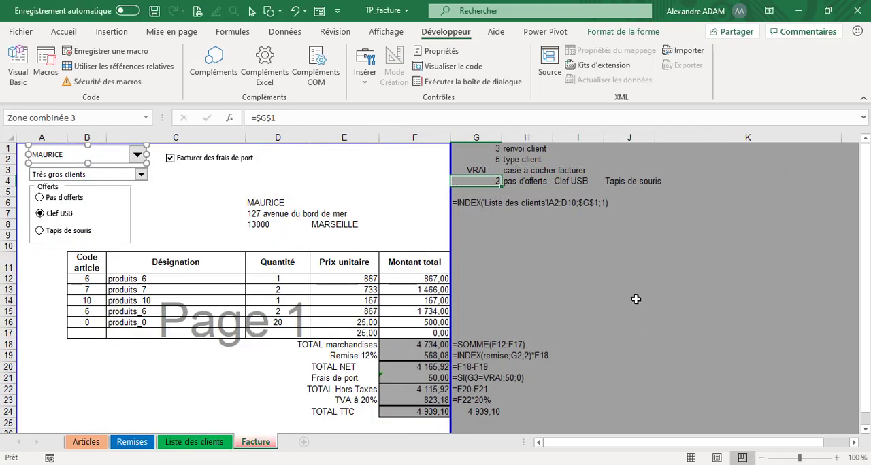
- Compare the client index in G1 with the row order of the Liste des clients sheet and return to Facture
{"action": "left_click", "coordinate": [487, 150]}
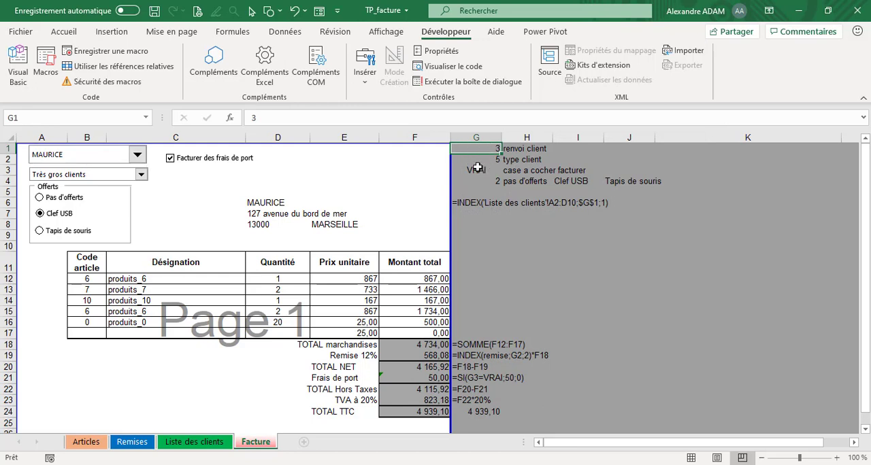
{"action": "left_click", "coordinate": [194, 442]}
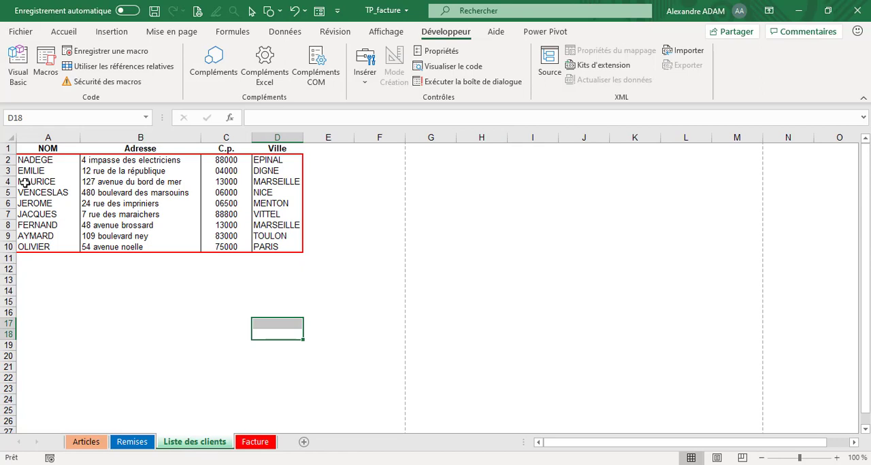
{"action": "left_click", "coordinate": [255, 442]}
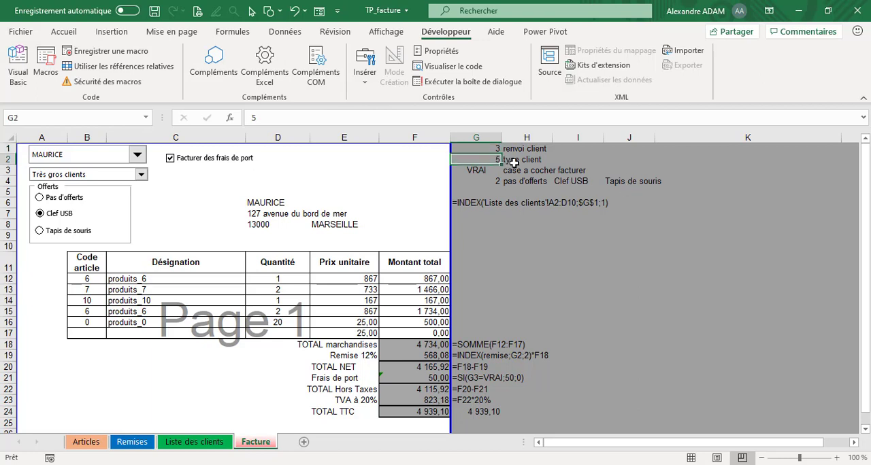
- Browse the entries of the client type drop-down list and close it without changing the type
{"action": "left_click", "coordinate": [512, 160]}
{"action": "left_click", "coordinate": [140, 174]}
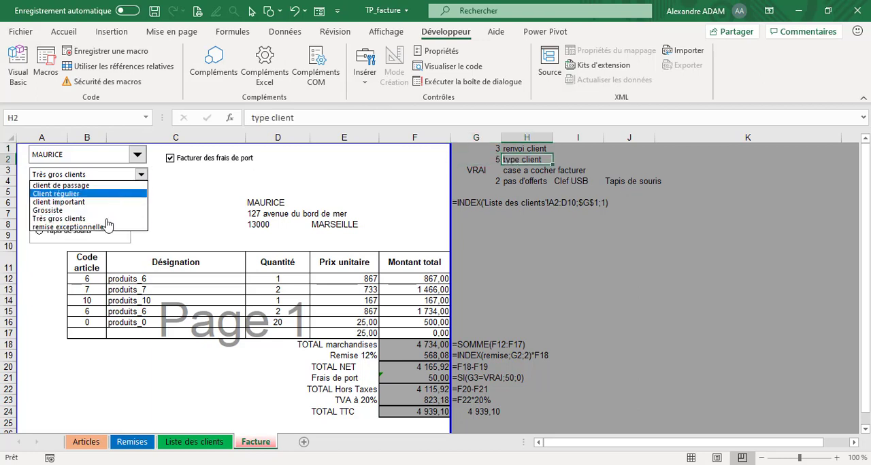
{"action": "left_click", "coordinate": [121, 177]}
- Inspect the client type combo box's control settings, highlighting its input range on Remises and its linked cell
{"action": "right_click", "coordinate": [121, 178]}
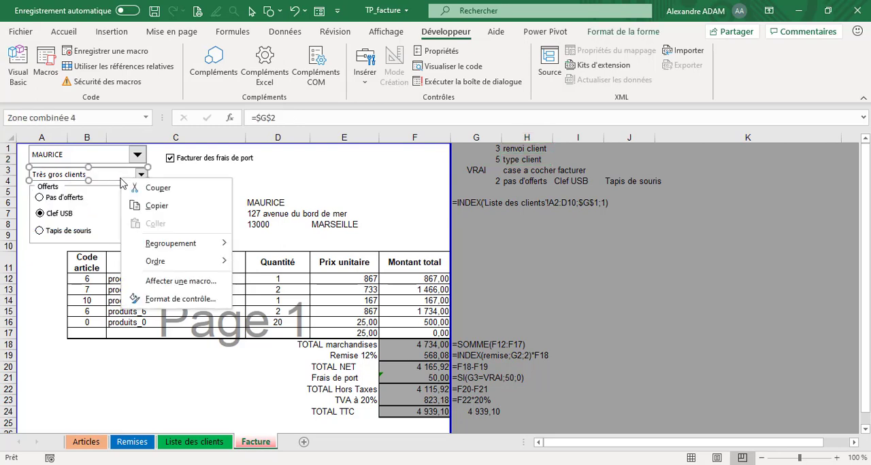
{"action": "left_click", "coordinate": [165, 299]}
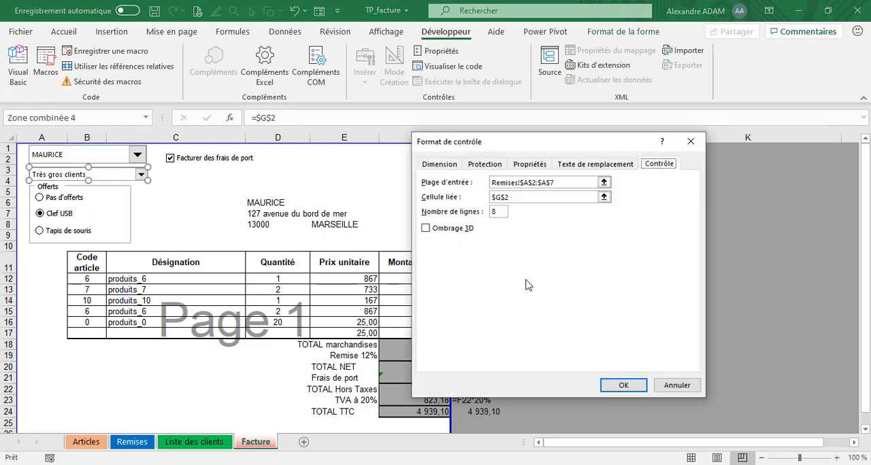
{"action": "left_click", "coordinate": [582, 182]}
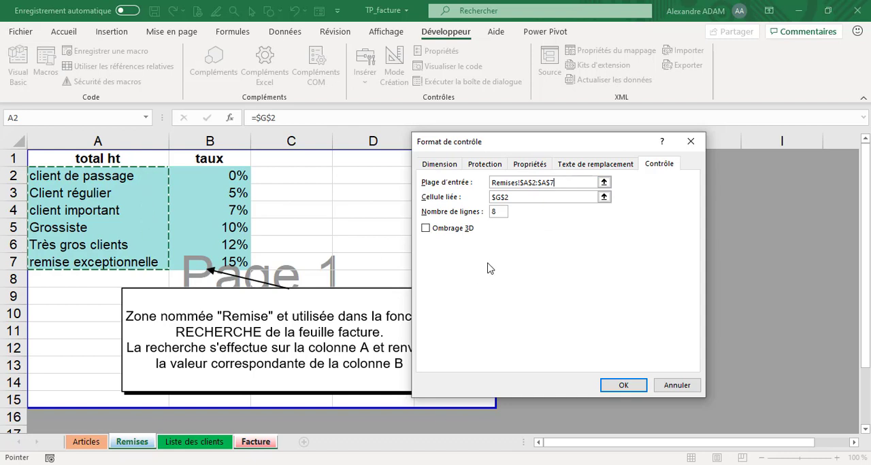
{"action": "left_click", "coordinate": [511, 198]}
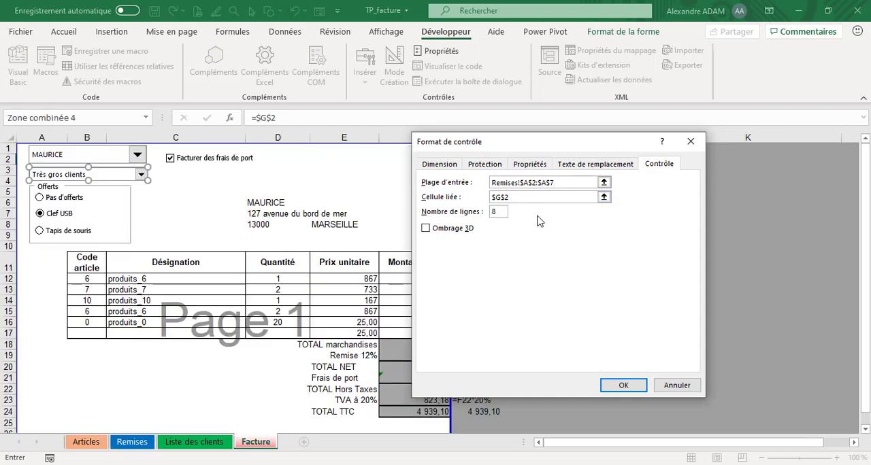
{"action": "left_click", "coordinate": [623, 385]}
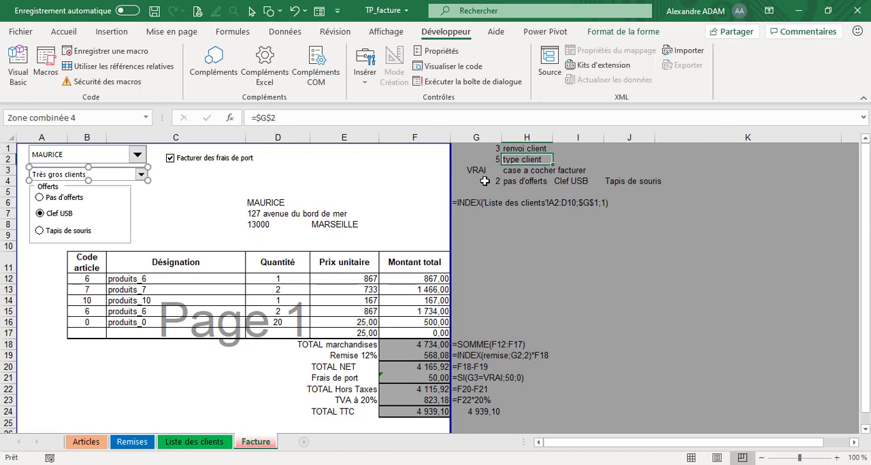
- Compare the client type index in G2 with the discount table on the Remises sheet and return to Facture
{"action": "left_click", "coordinate": [484, 159]}
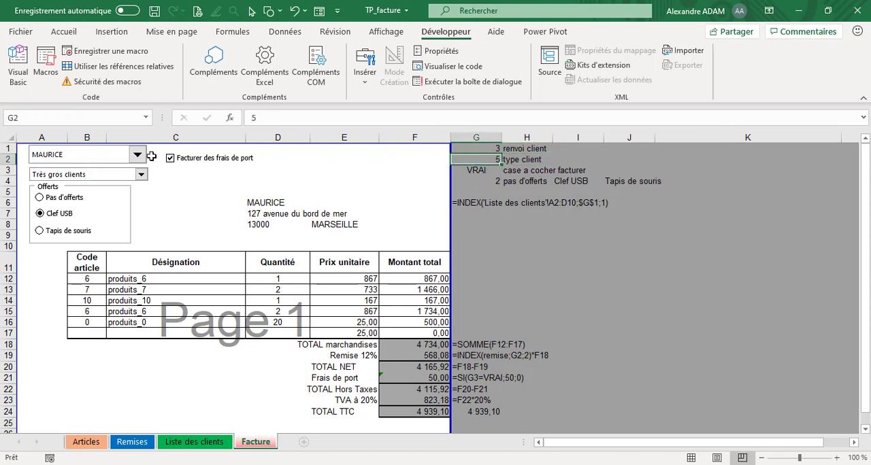
{"action": "left_click", "coordinate": [144, 443]}
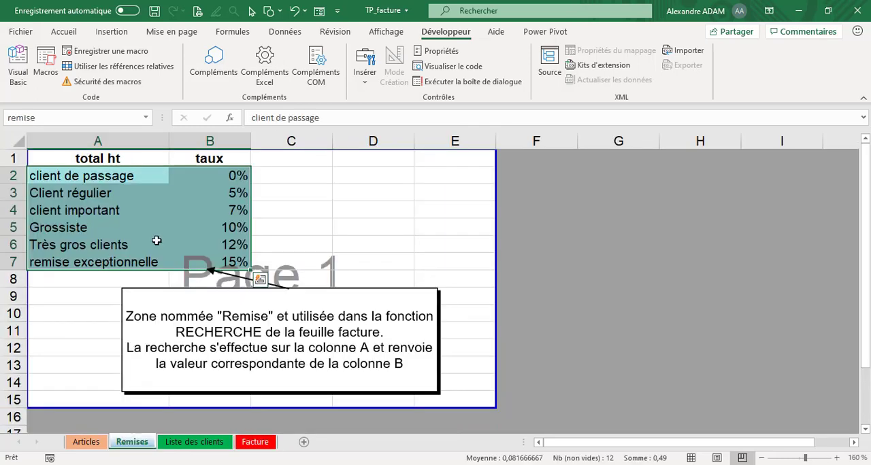
{"action": "left_click", "coordinate": [255, 442]}
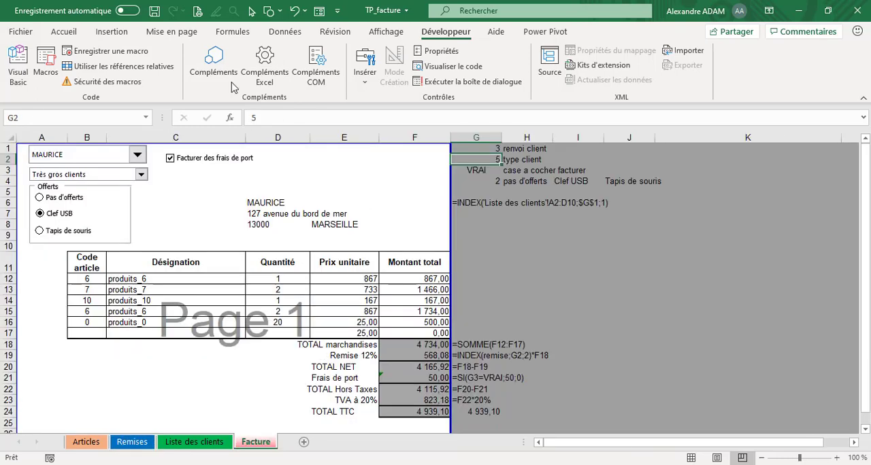
- Check cell G3, select the Facturer des frais de port check box as an object and display the insertable form controls
{"action": "left_click", "coordinate": [489, 170]}
{"action": "right_click", "coordinate": [186, 164]}
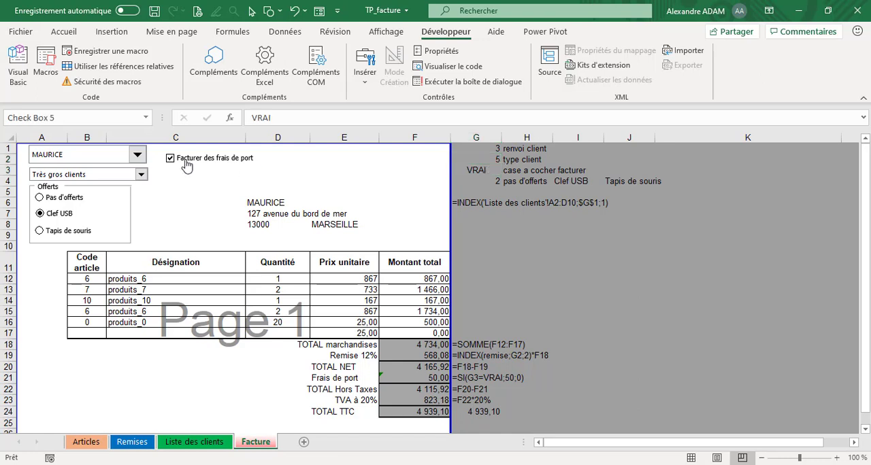
{"action": "left_click", "coordinate": [367, 76]}
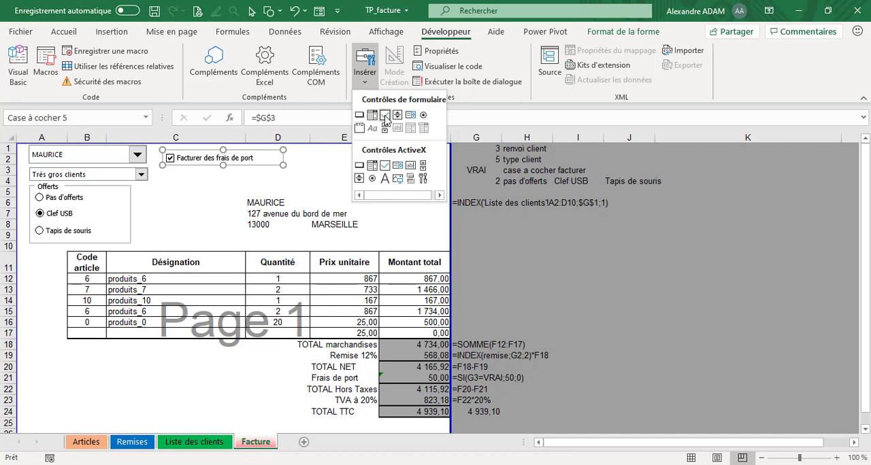
{"action": "left_click", "coordinate": [262, 159]}
- Inspect the Facturer des frais de port check box's control settings, moving the dialog aside to reveal the linked cell
{"action": "right_click", "coordinate": [263, 159]}
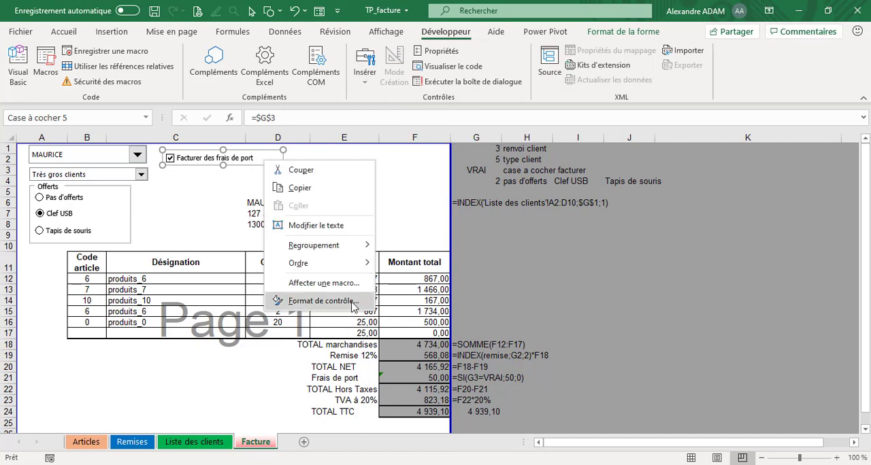
{"action": "left_click", "coordinate": [325, 301]}
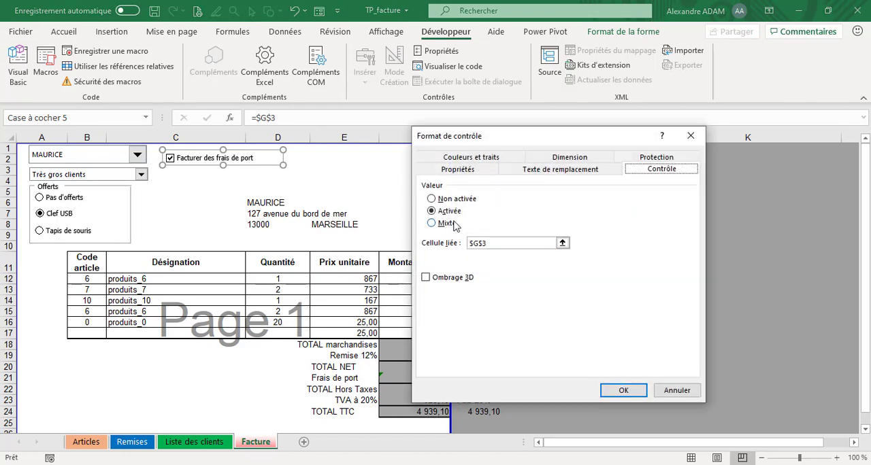
{"action": "left_click", "coordinate": [515, 241]}
{"action": "left_click_drag", "start_coordinate": [549, 139], "coordinate": [584, 192]}
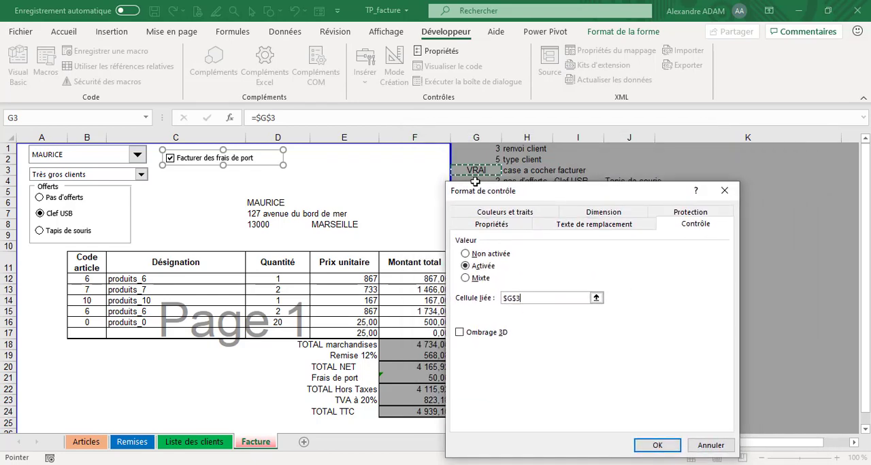
{"action": "left_click", "coordinate": [654, 445]}
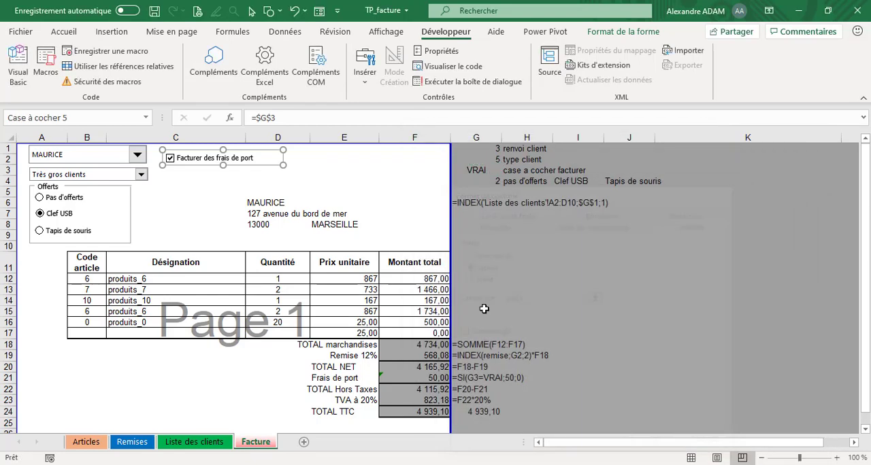
- Uncheck Facturer des frais de port and check it again to demonstrate its effect on linked cell G3
{"action": "left_click", "coordinate": [202, 189]}
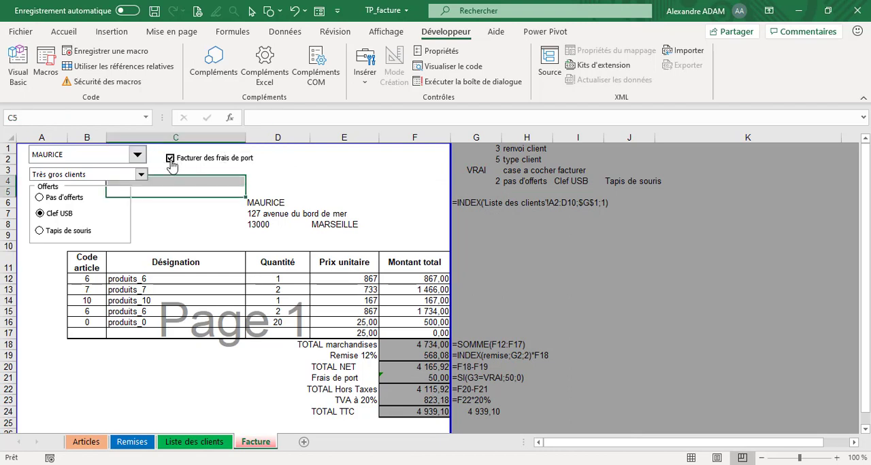
{"action": "left_click", "coordinate": [170, 159]}
{"action": "left_click", "coordinate": [171, 160]}
- Select G4, compare the normal view with the page break preview, and examine the invoice's print area boundaries
{"action": "left_click", "coordinate": [478, 179]}
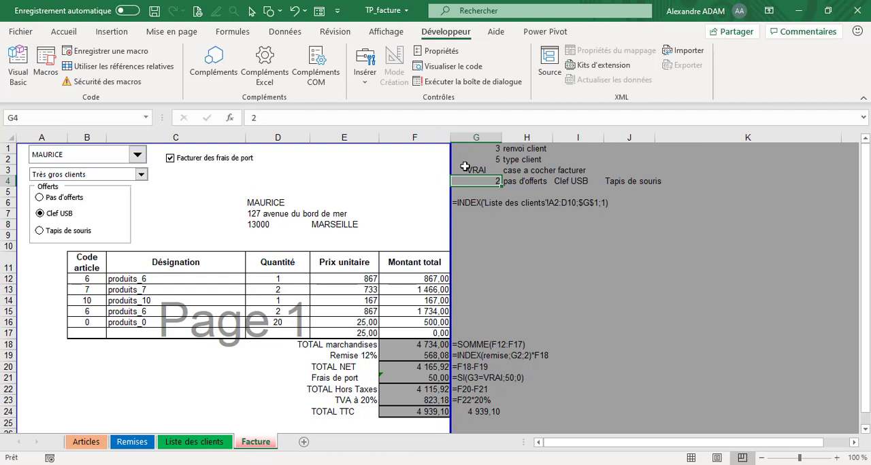
{"action": "left_click", "coordinate": [690, 458]}
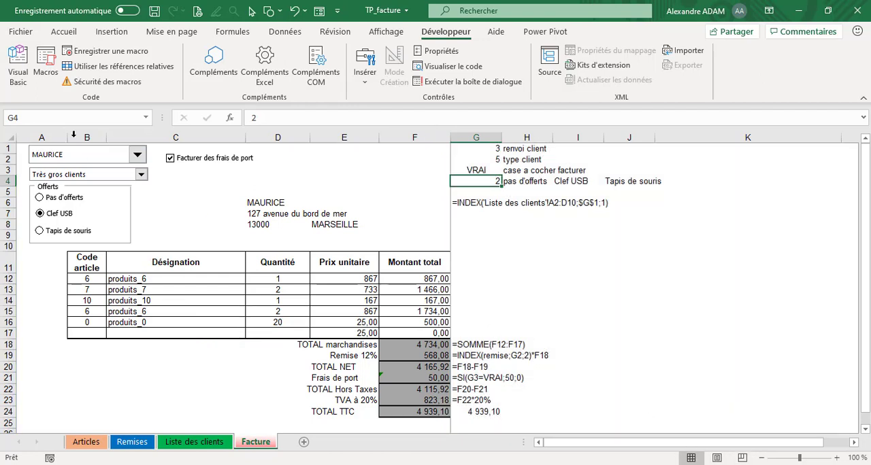
{"action": "left_click", "coordinate": [742, 458]}
{"action": "scroll", "coordinate": [598, 279], "scroll_direction": "down", "scroll_amount": 7}
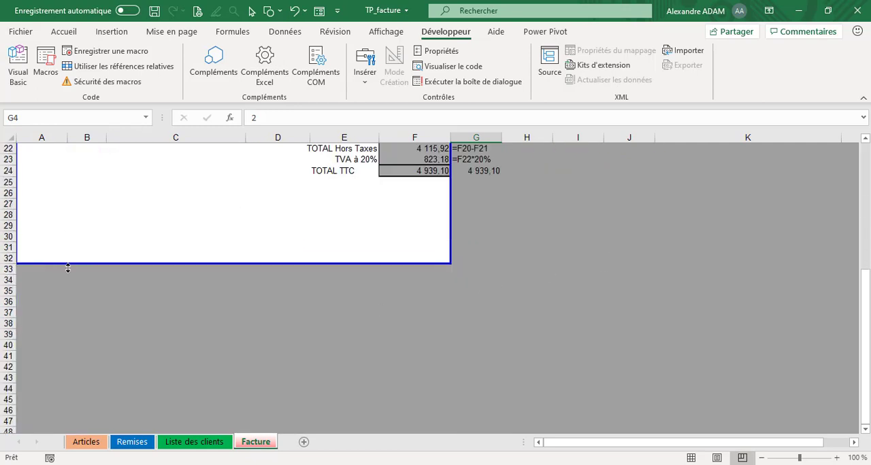
{"action": "scroll", "coordinate": [449, 279], "scroll_direction": "up", "scroll_amount": 7}
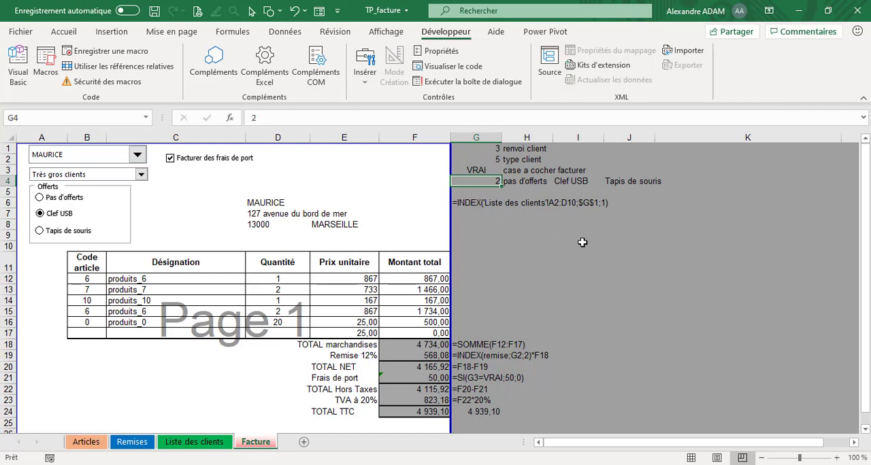
- Cycle the Offerts options through Pas d'offerts, Clef USB and Tapis de souris, returning the selection to Clef USB
{"action": "left_click", "coordinate": [519, 262]}
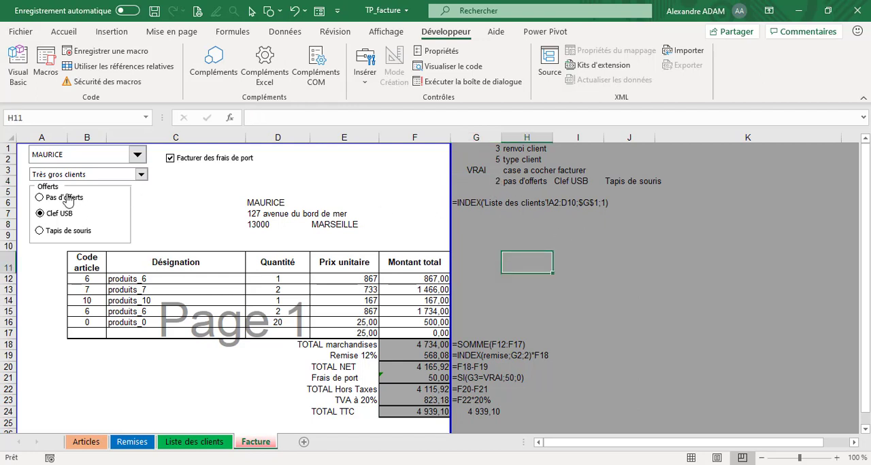
{"action": "left_click", "coordinate": [40, 198]}
{"action": "left_click", "coordinate": [40, 214]}
{"action": "left_click", "coordinate": [39, 231]}
{"action": "left_click", "coordinate": [39, 197]}
{"action": "left_click", "coordinate": [40, 213]}
- Select the Pas d'offerts and Clef USB option buttons as objects and open the control settings for Clef USB
{"action": "right_click", "coordinate": [78, 199]}
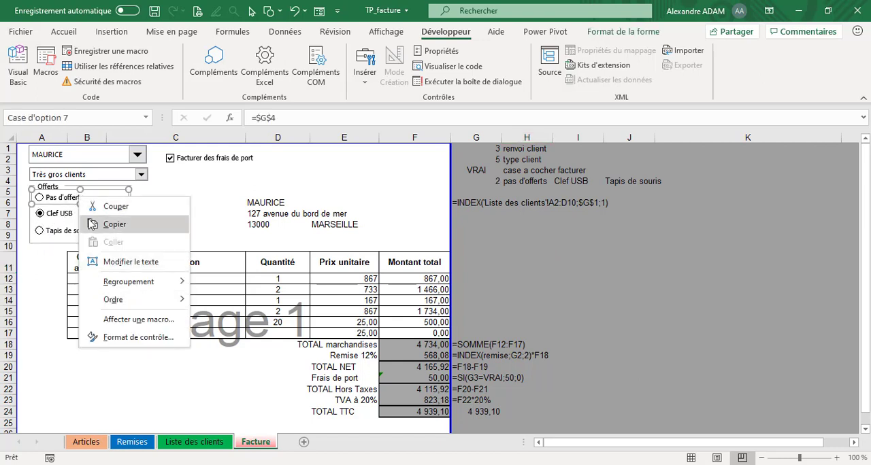
{"action": "left_click", "coordinate": [240, 227]}
{"action": "left_click", "coordinate": [133, 227]}
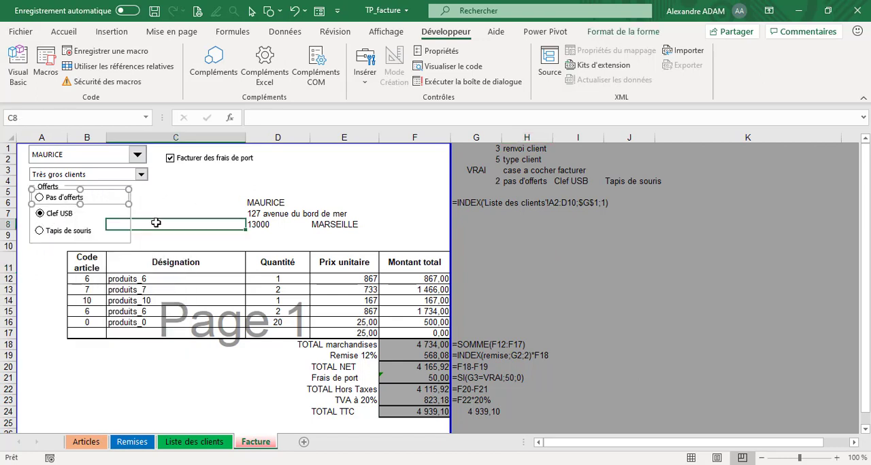
{"action": "right_click", "coordinate": [127, 208]}
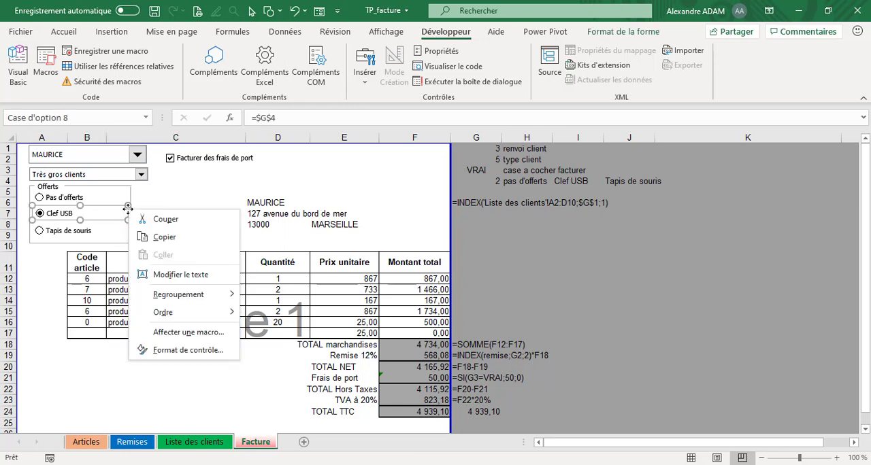
{"action": "left_click", "coordinate": [188, 351]}
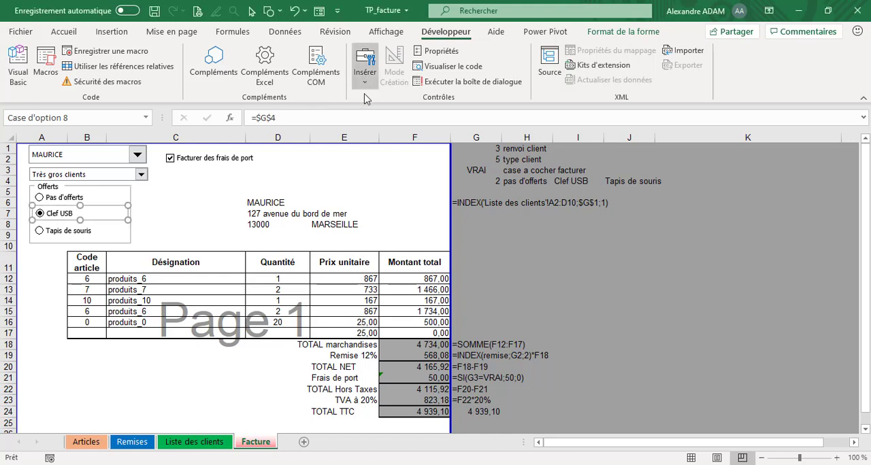
- View the available form controls and check the linked cell in the Pas d'offerts option button's control settings
{"action": "left_click", "coordinate": [364, 71]}
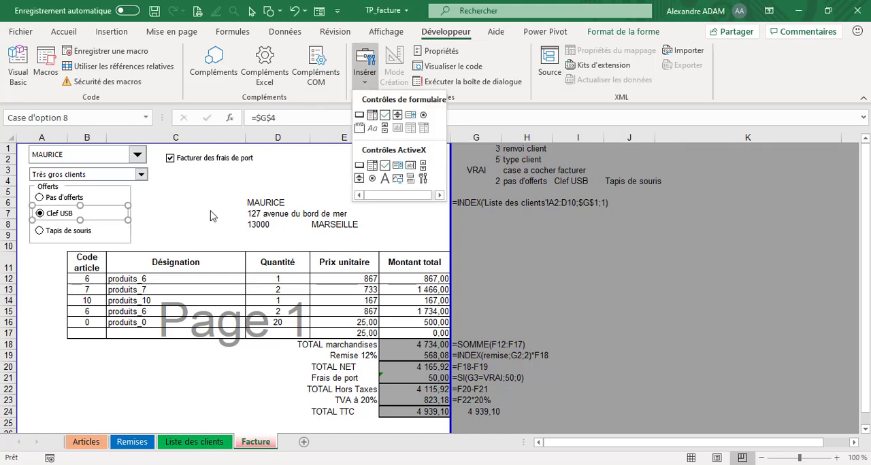
{"action": "left_click", "coordinate": [108, 213]}
{"action": "right_click", "coordinate": [86, 200]}
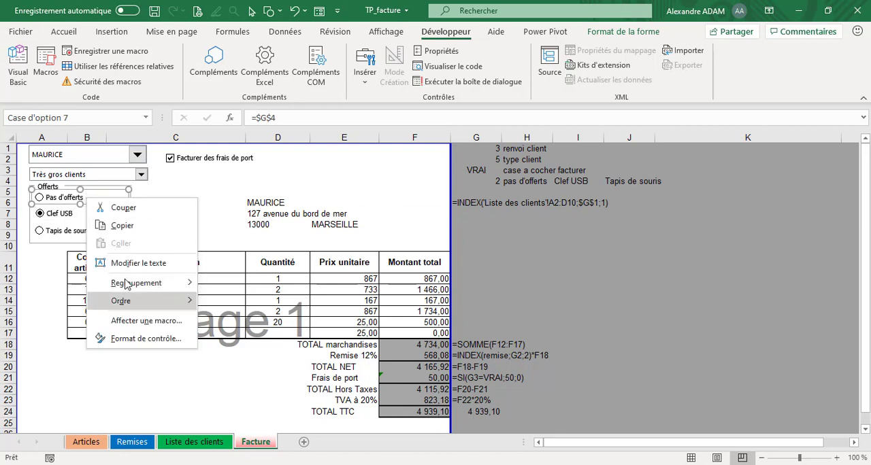
{"action": "left_click", "coordinate": [143, 339]}
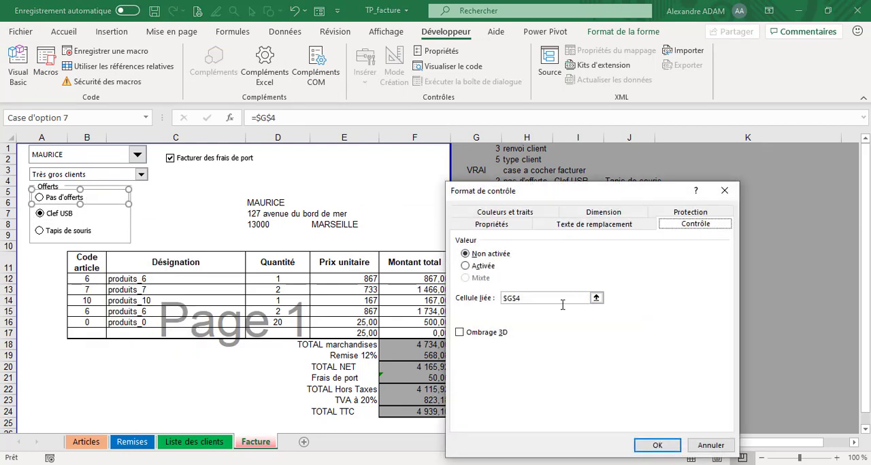
{"action": "left_click", "coordinate": [547, 298]}
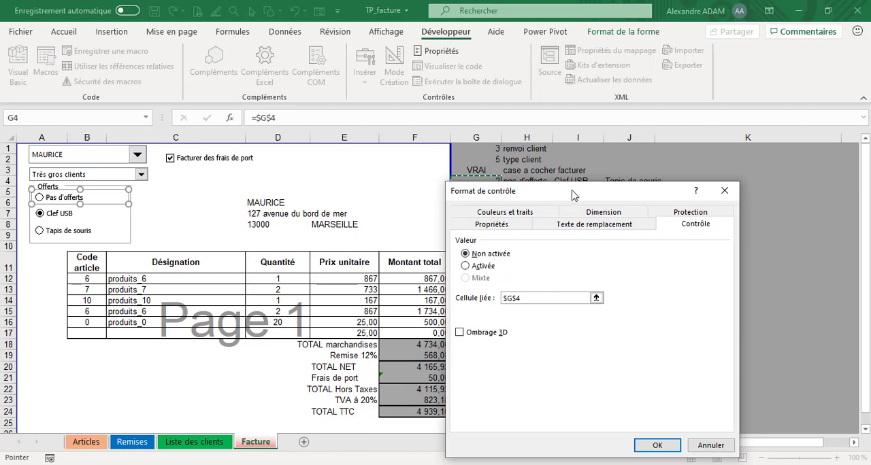
{"action": "left_click_drag", "start_coordinate": [574, 190], "coordinate": [376, 224]}
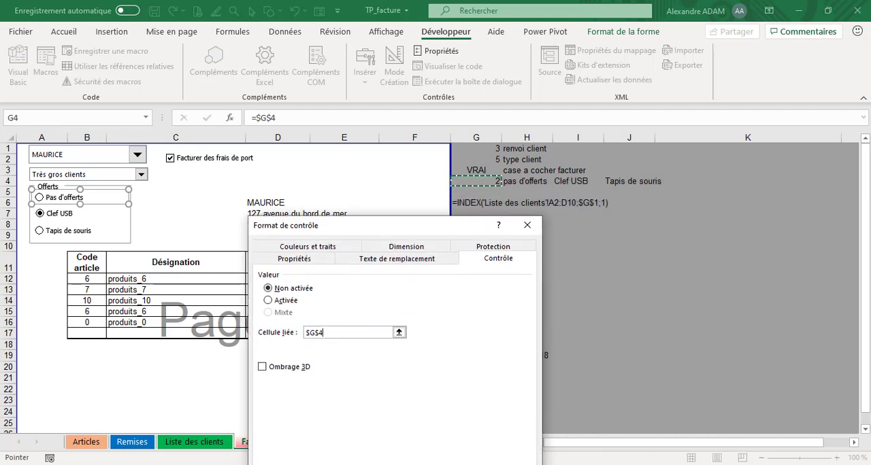
{"action": "key", "text": "Return"}
- Check the linked cell of the Clef USB and Tapis de souris option buttons and inspect cell G4
{"action": "right_click", "coordinate": [79, 217]}
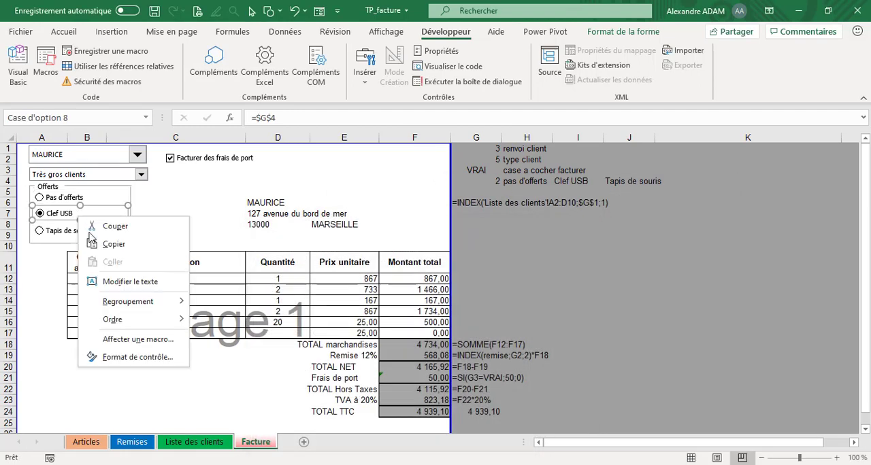
{"action": "left_click", "coordinate": [155, 358]}
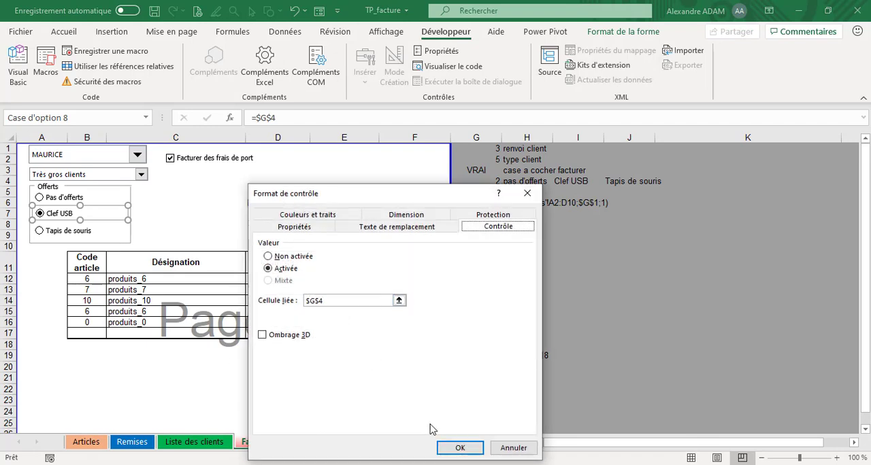
{"action": "left_click", "coordinate": [455, 447]}
{"action": "left_click", "coordinate": [84, 235], "text": "ctrl"}
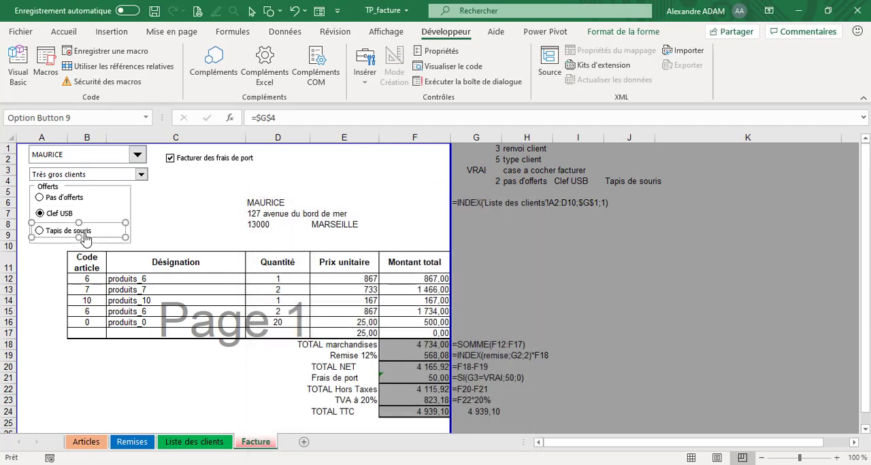
{"action": "right_click", "coordinate": [84, 235]}
{"action": "left_click", "coordinate": [154, 375]}
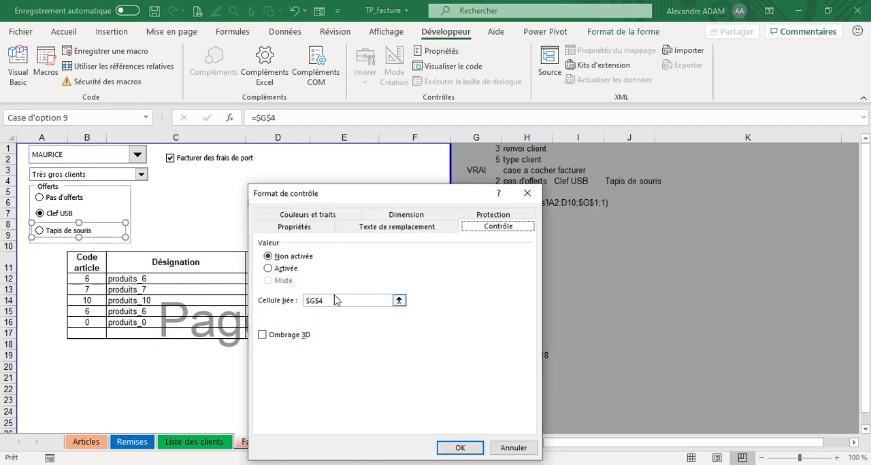
{"action": "left_click", "coordinate": [465, 447]}
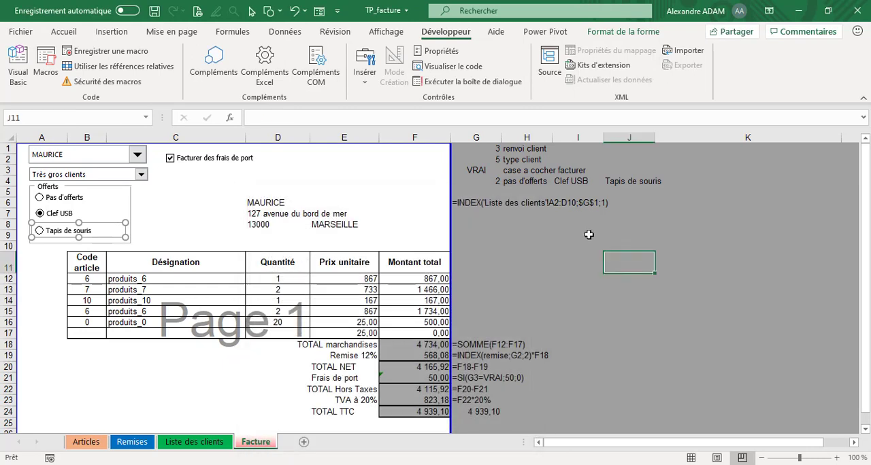
{"action": "left_click", "coordinate": [487, 182]}
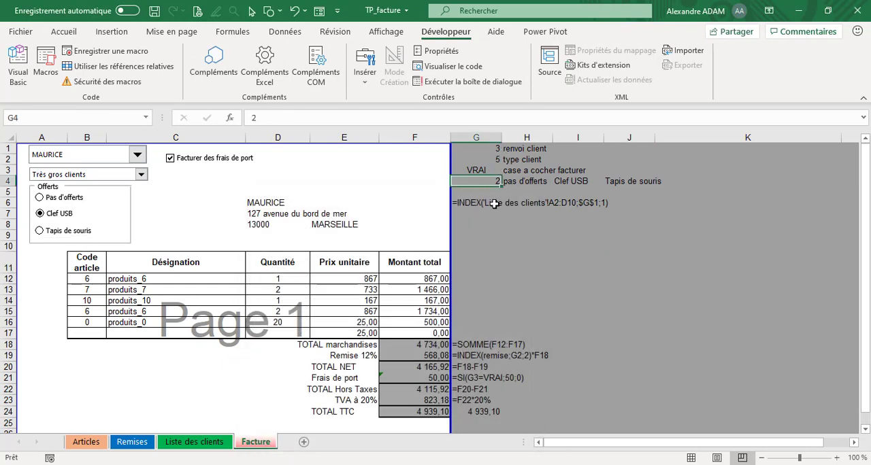
{"action": "left_click", "coordinate": [517, 260]}
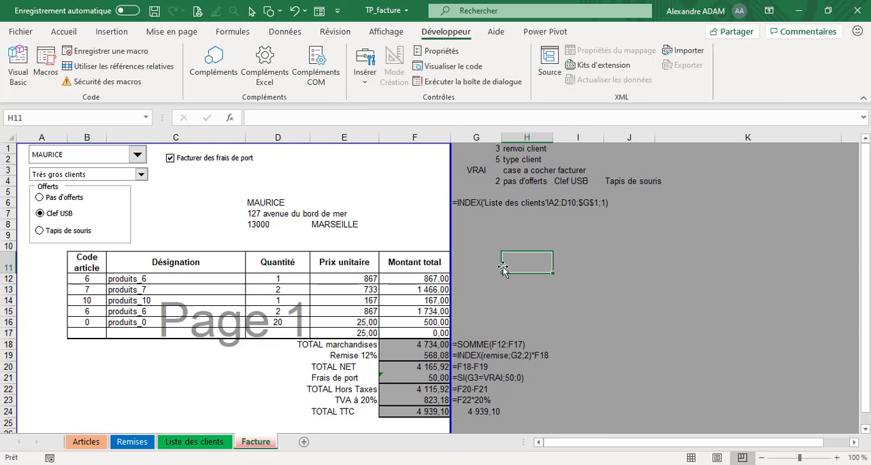
- Examine the INDEX formula in D6, highlighting its row argument $G$1, and leave the formula as it is
{"action": "left_click", "coordinate": [285, 206]}
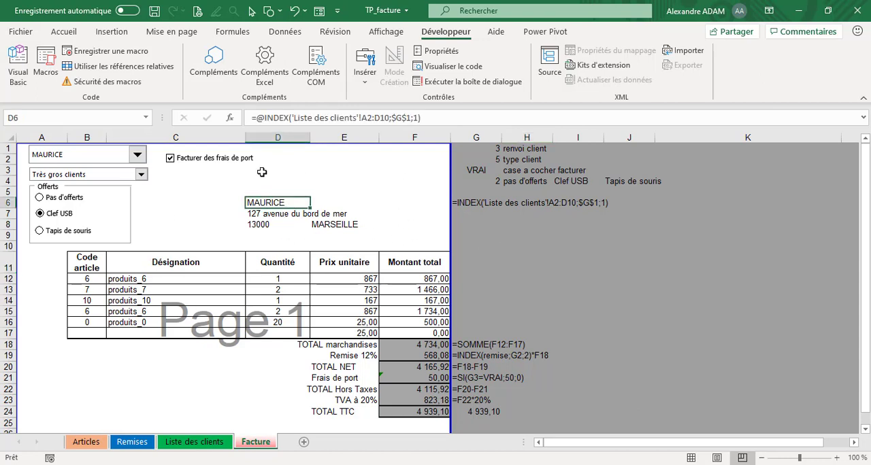
{"action": "left_click", "coordinate": [421, 118]}
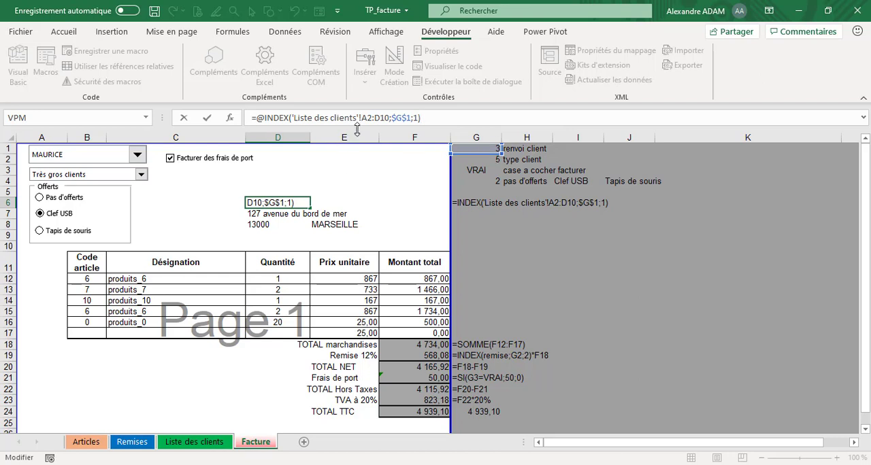
{"action": "left_click_drag", "start_coordinate": [392, 114], "coordinate": [412, 117]}
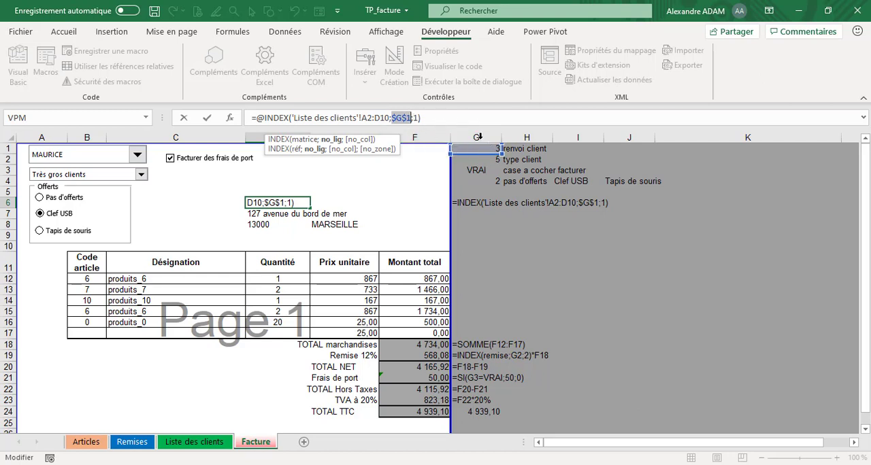
{"action": "left_click", "coordinate": [427, 120]}
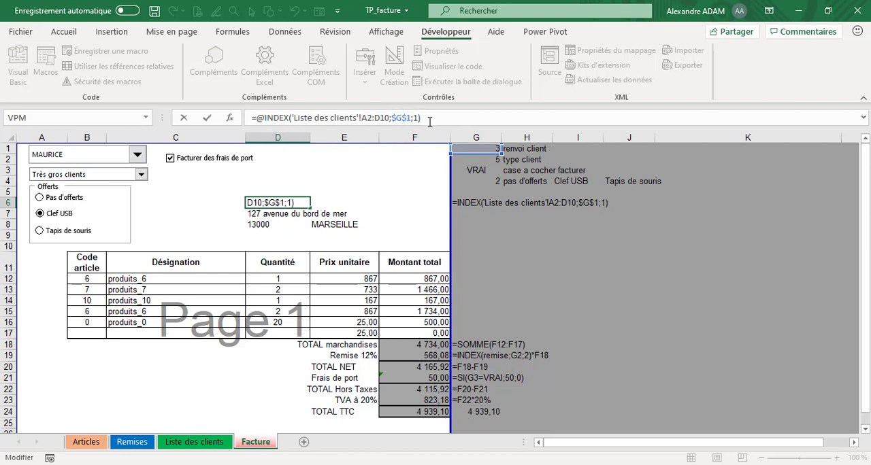
{"action": "key", "text": "Return"}
{"action": "left_click", "coordinate": [260, 199]}
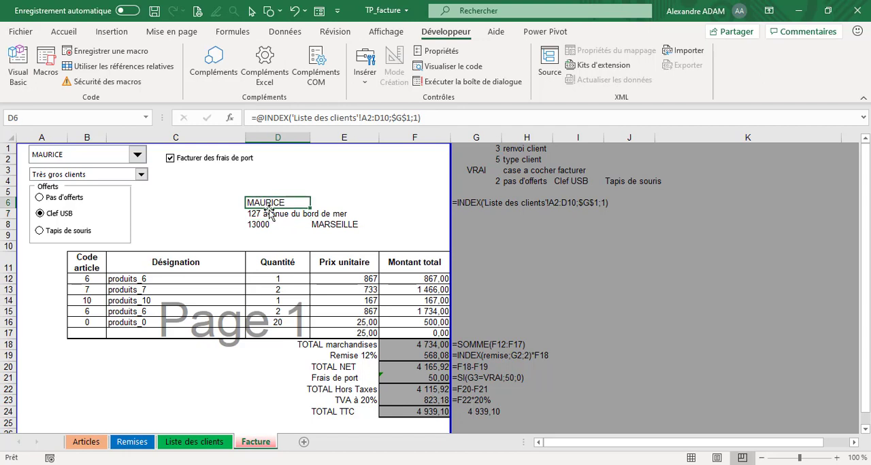
- Examine the INDEX formulas in D7, D8 and E8 and compare their column numbers with the Liste des clients sheet
{"action": "left_click", "coordinate": [288, 216]}
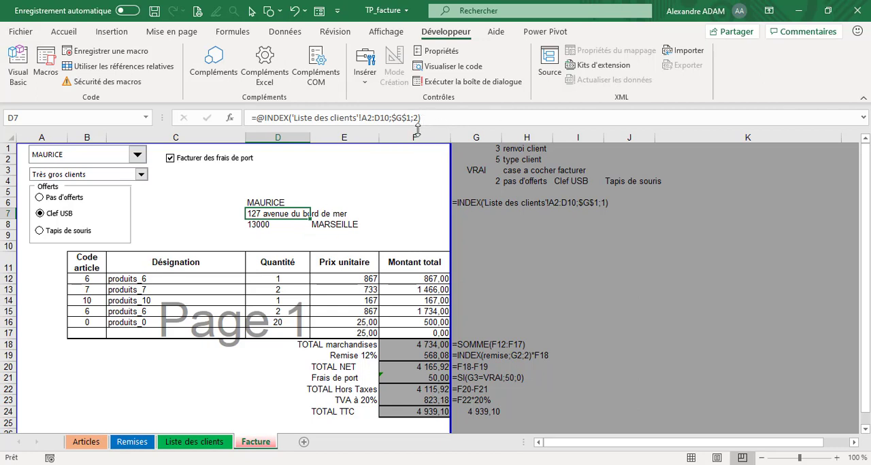
{"action": "left_click", "coordinate": [303, 231]}
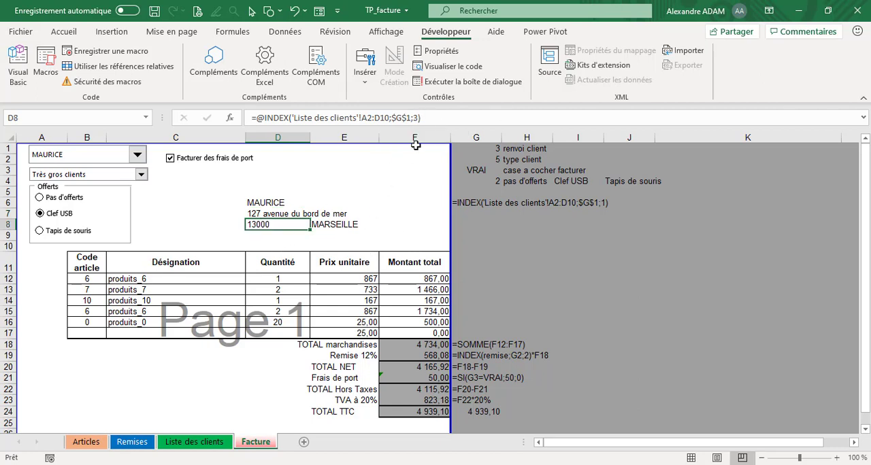
{"action": "left_click", "coordinate": [322, 224]}
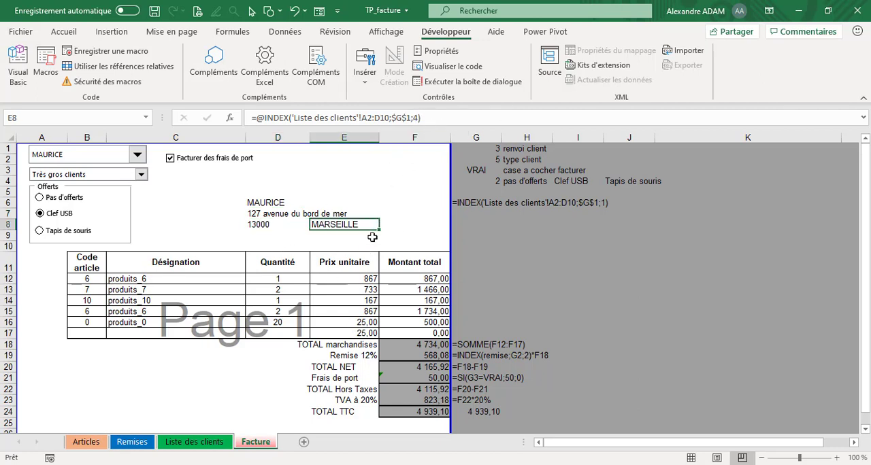
{"action": "left_click", "coordinate": [182, 444]}
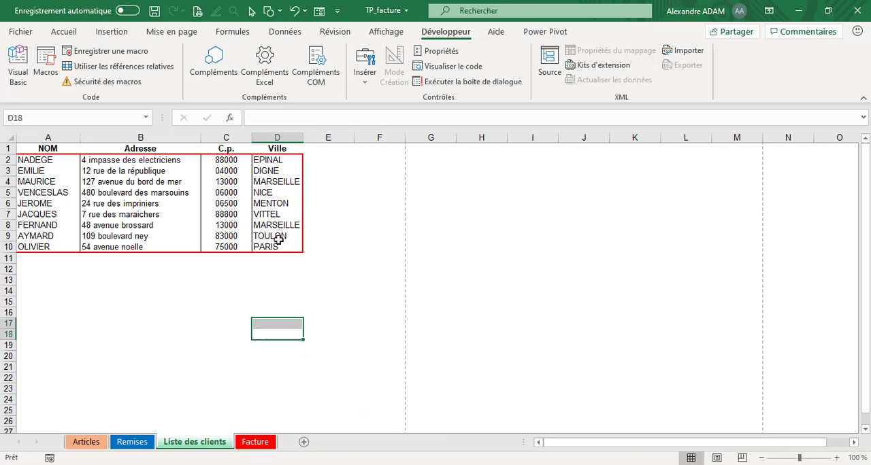
{"action": "left_click", "coordinate": [268, 443]}
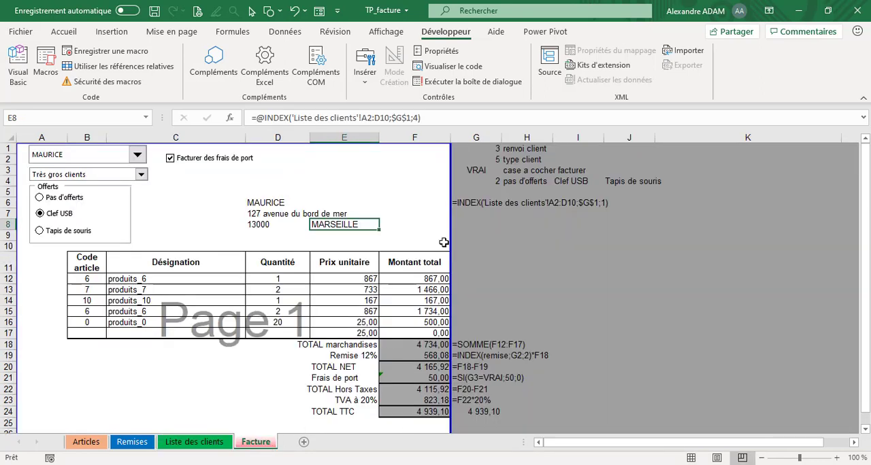
- Review the customer details in D6:D8 alongside the customer drop-down list and its linked cell G1
{"action": "left_click", "coordinate": [262, 204]}
{"action": "left_click", "coordinate": [266, 214]}
{"action": "left_click", "coordinate": [266, 225]}
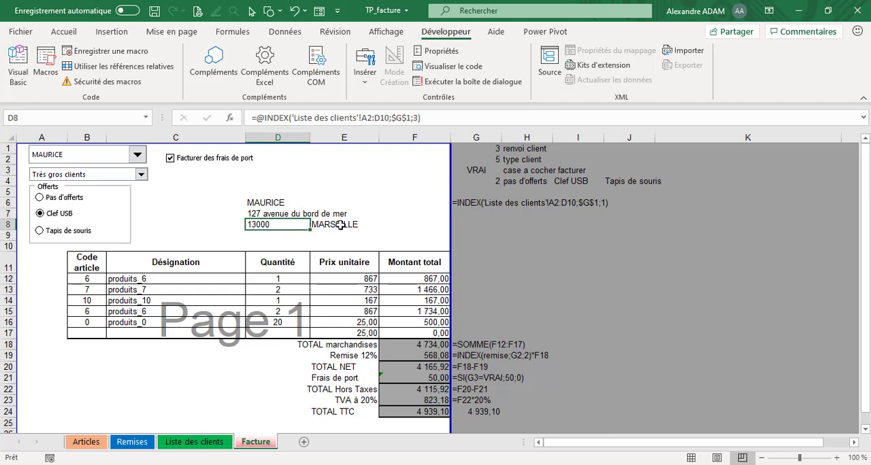
{"action": "left_click_drag", "start_coordinate": [272, 225], "coordinate": [270, 203]}
{"action": "left_click_drag", "start_coordinate": [196, 224], "coordinate": [197, 215]}
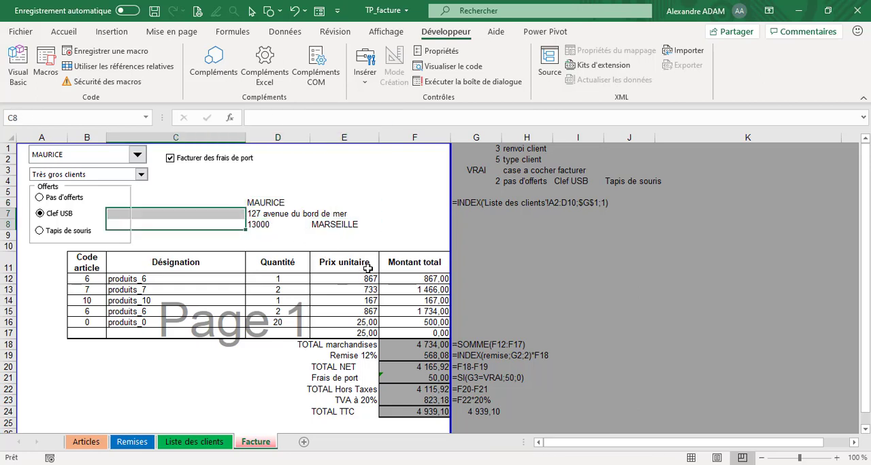
{"action": "left_click", "coordinate": [136, 156]}
{"action": "left_click", "coordinate": [474, 144]}
{"action": "left_click", "coordinate": [483, 148]}
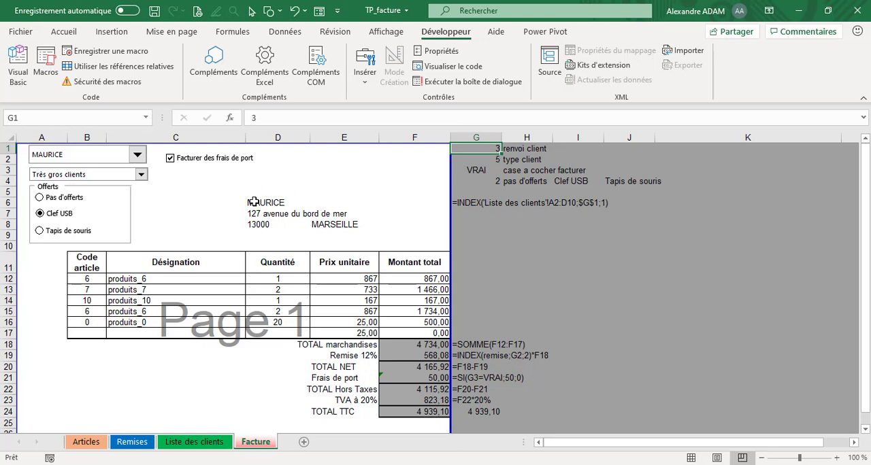
- Examine the discount formula in F19 and view the customer type choices that drive it, keeping the current choice
{"action": "scroll", "coordinate": [483, 267], "scroll_direction": "down", "scroll_amount": 1}
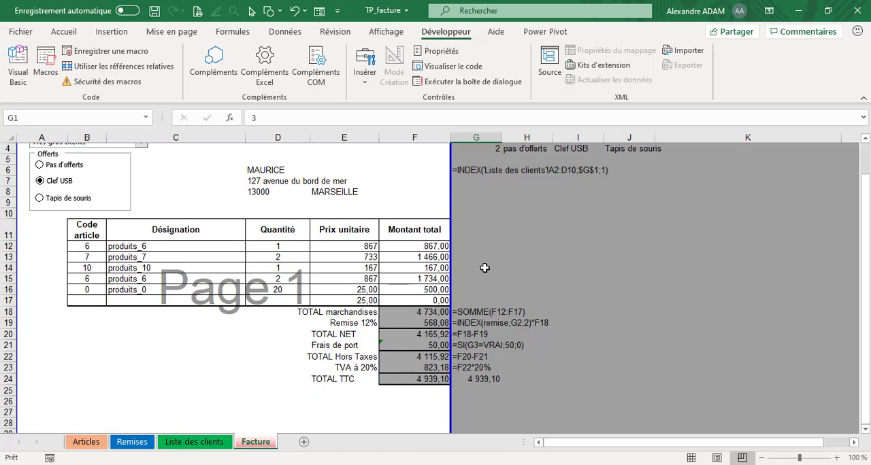
{"action": "scroll", "coordinate": [484, 280], "scroll_direction": "up", "scroll_amount": 1}
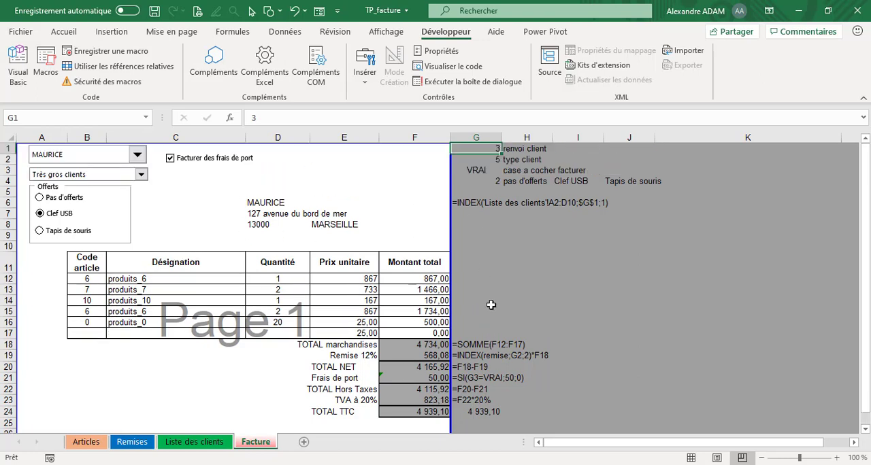
{"action": "left_click", "coordinate": [411, 356]}
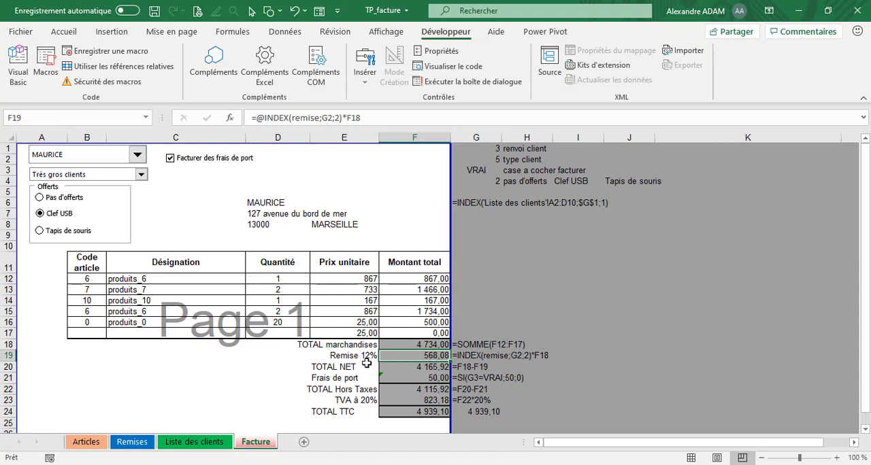
{"action": "left_click", "coordinate": [140, 175]}
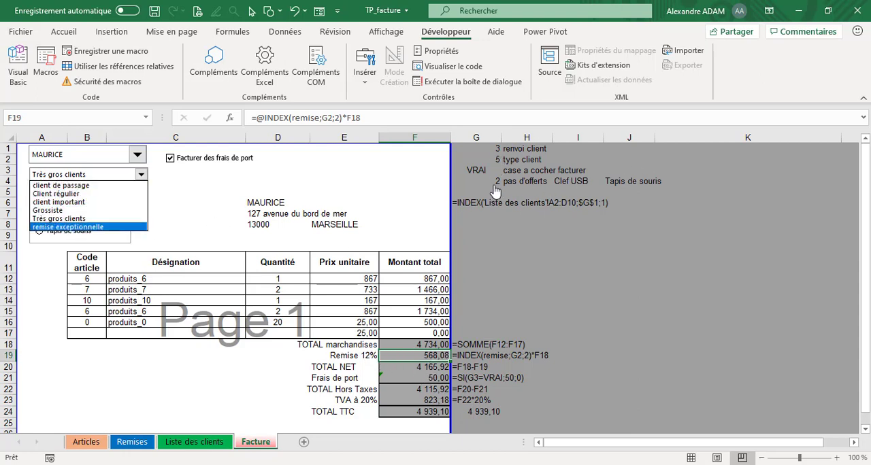
{"action": "left_click", "coordinate": [573, 280]}
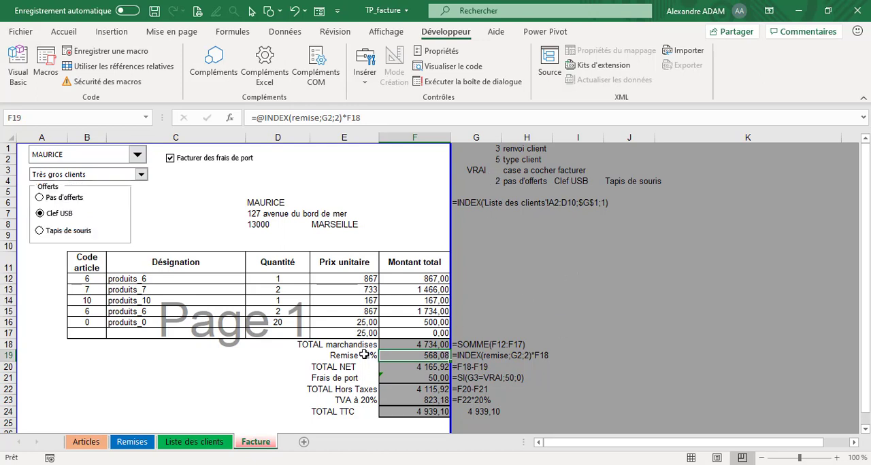
- Examine the discount label formula in E19, highlighting the INDEX row reference G2 and column number 2, and leave it as it is
{"action": "left_click", "coordinate": [364, 357]}
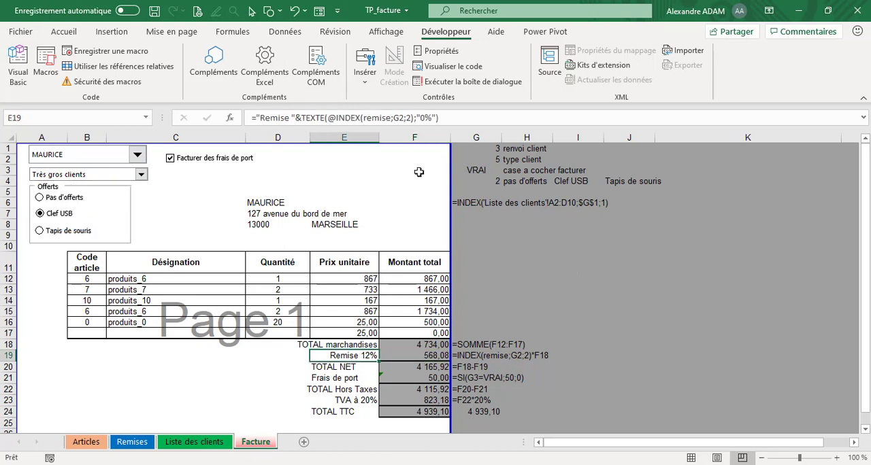
{"action": "left_click", "coordinate": [453, 119]}
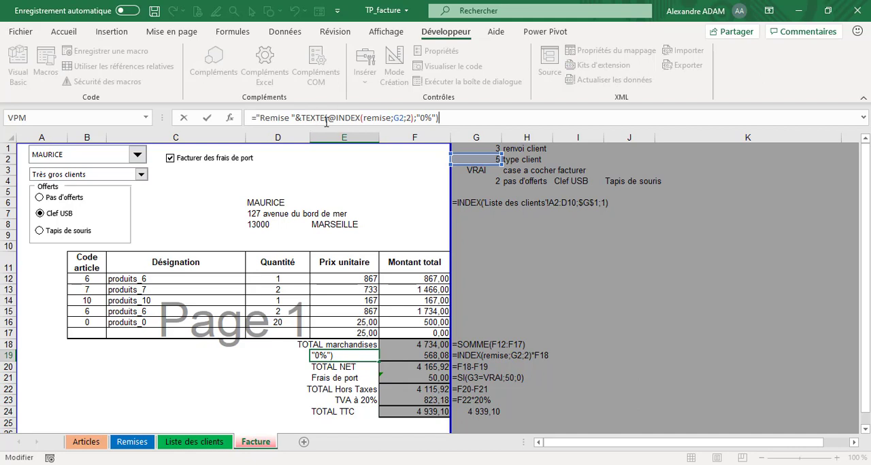
{"action": "left_click_drag", "start_coordinate": [297, 118], "coordinate": [404, 118]}
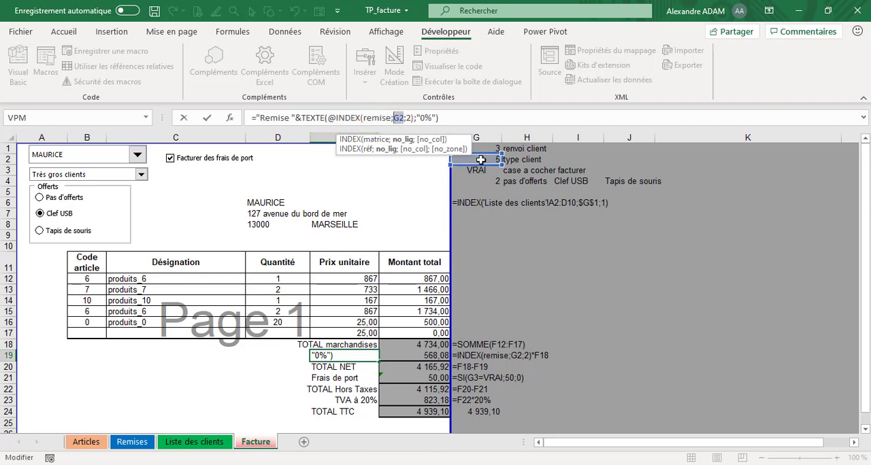
{"action": "left_click", "coordinate": [409, 119]}
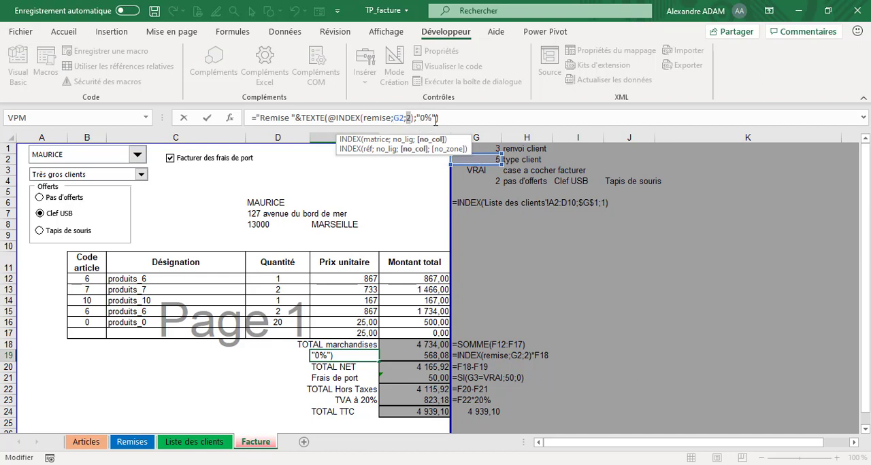
{"action": "left_click", "coordinate": [450, 117]}
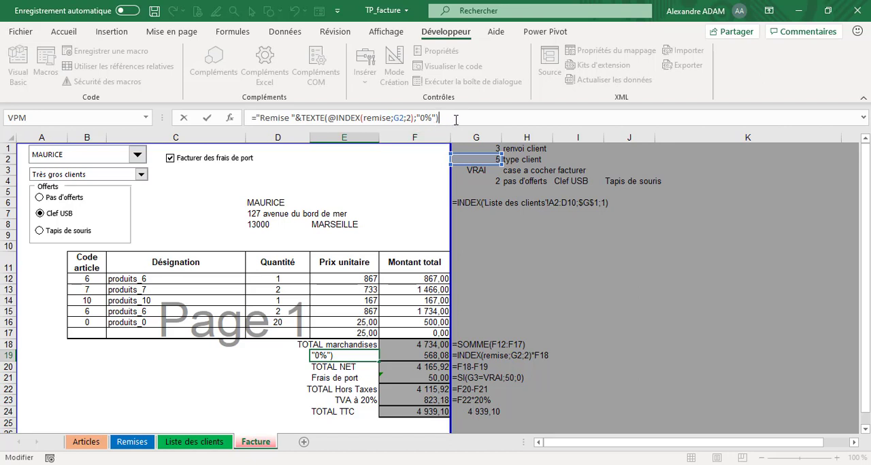
{"action": "key", "text": "Return"}
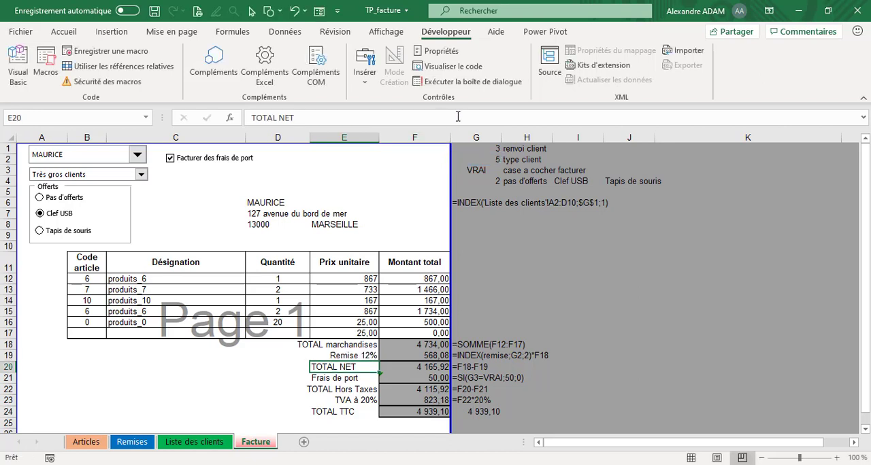
- Examine the discount amount formula in F19, highlighting its row argument G2, and keep the formula as it is
{"action": "left_click", "coordinate": [430, 356]}
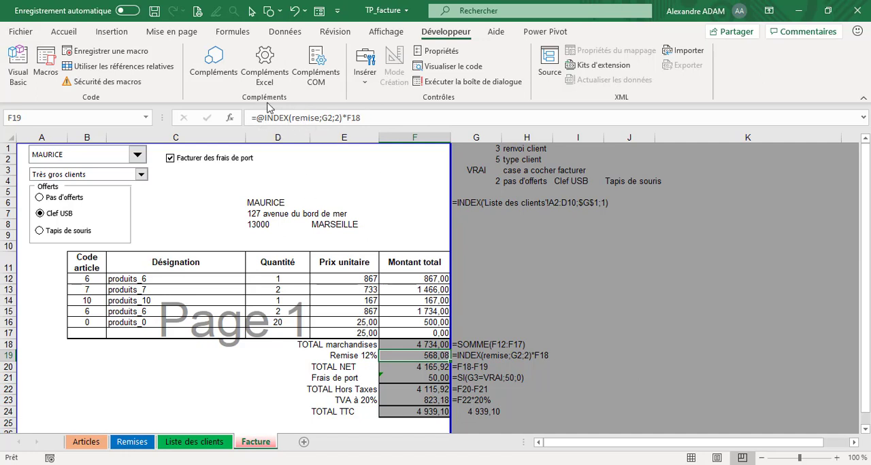
{"action": "left_click", "coordinate": [330, 118]}
{"action": "double_click", "coordinate": [326, 118]}
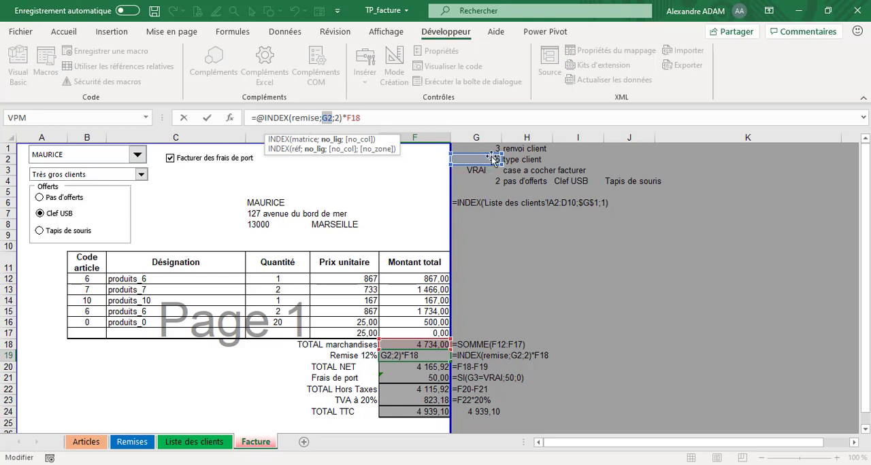
{"action": "left_click", "coordinate": [378, 118]}
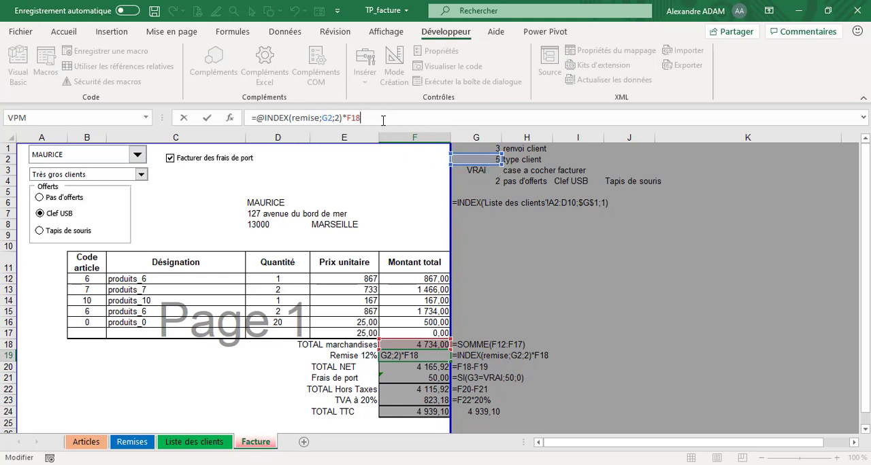
{"action": "key", "text": "Return"}
- Examine the SOMME formula for the goods total in F18 and the net total formula in F20
{"action": "left_click", "coordinate": [423, 345]}
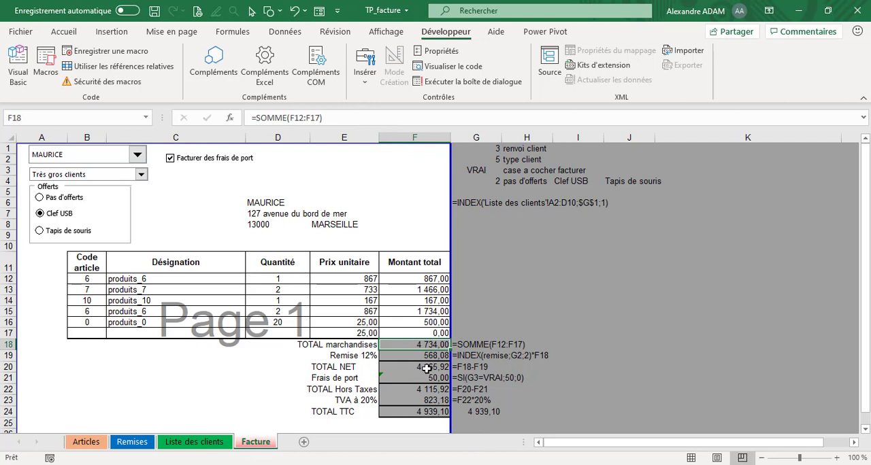
{"action": "left_click", "coordinate": [437, 366]}
{"action": "left_click", "coordinate": [298, 119]}
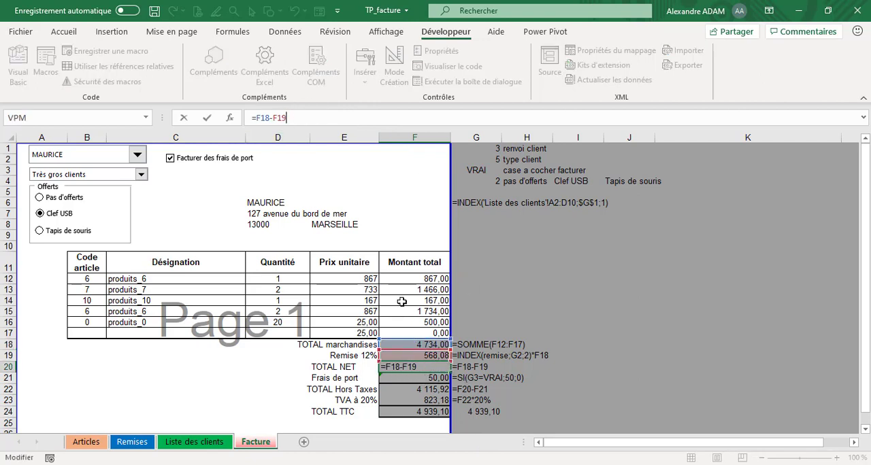
{"action": "key", "text": "Return"}
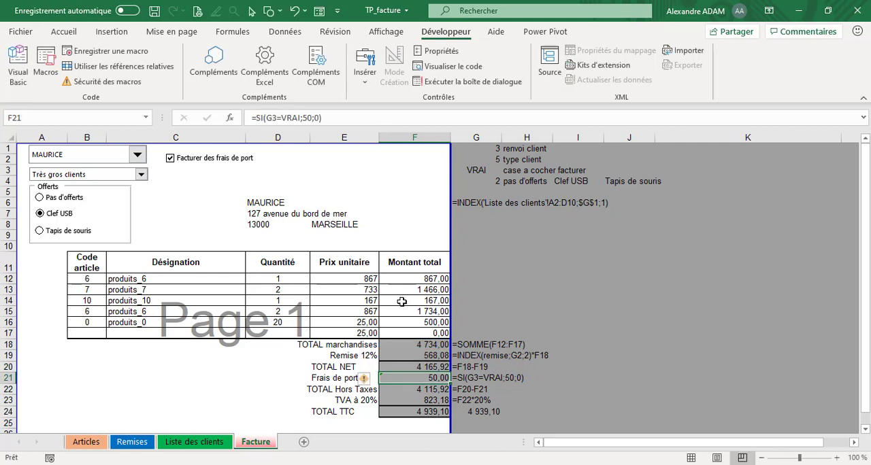
{"action": "left_click", "coordinate": [433, 367]}
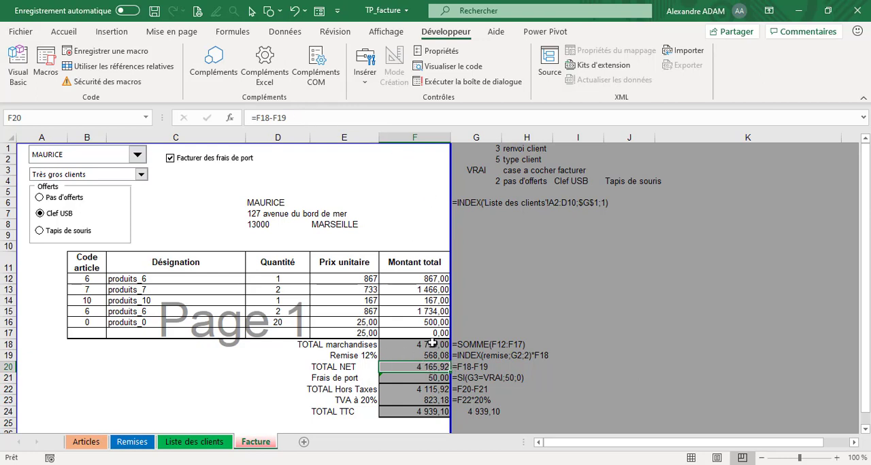
- Examine the SI formula for shipping costs in F21 and the cell references of the pre-tax total formula in F22
{"action": "left_click", "coordinate": [444, 378]}
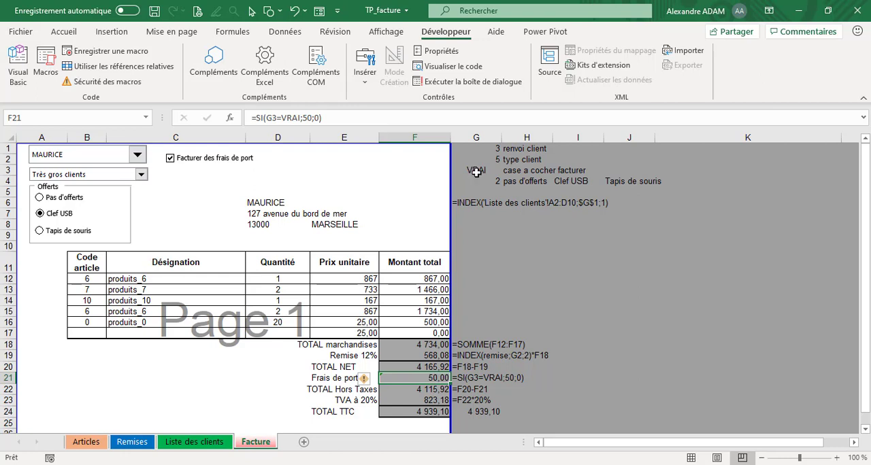
{"action": "left_click", "coordinate": [559, 292]}
{"action": "left_click", "coordinate": [439, 378]}
{"action": "left_click", "coordinate": [434, 390]}
{"action": "left_click", "coordinate": [295, 118]}
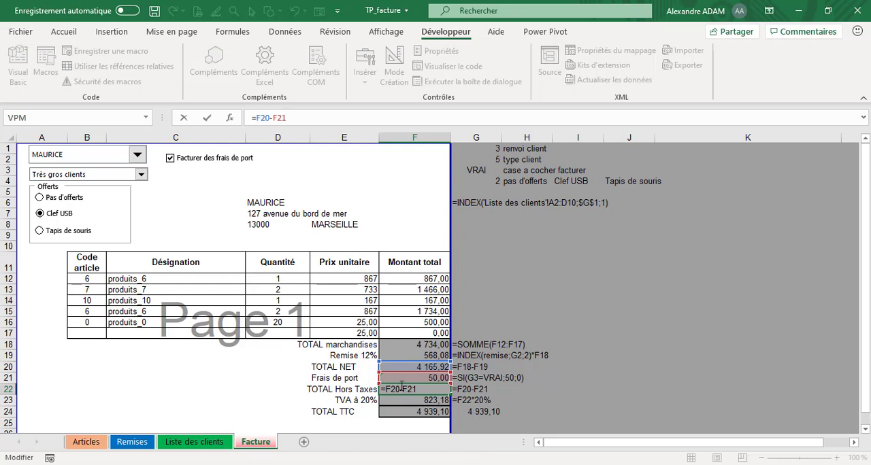
{"action": "key", "text": "Return"}
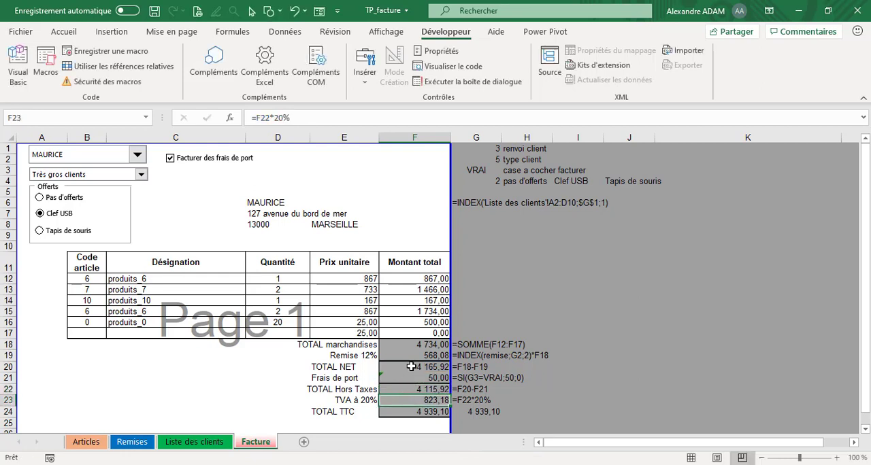
{"action": "left_click", "coordinate": [437, 391]}
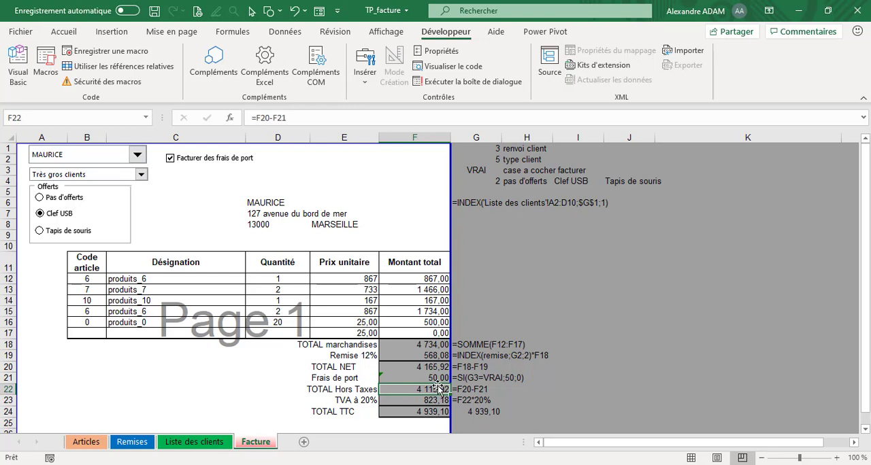
{"action": "left_click", "coordinate": [322, 112]}
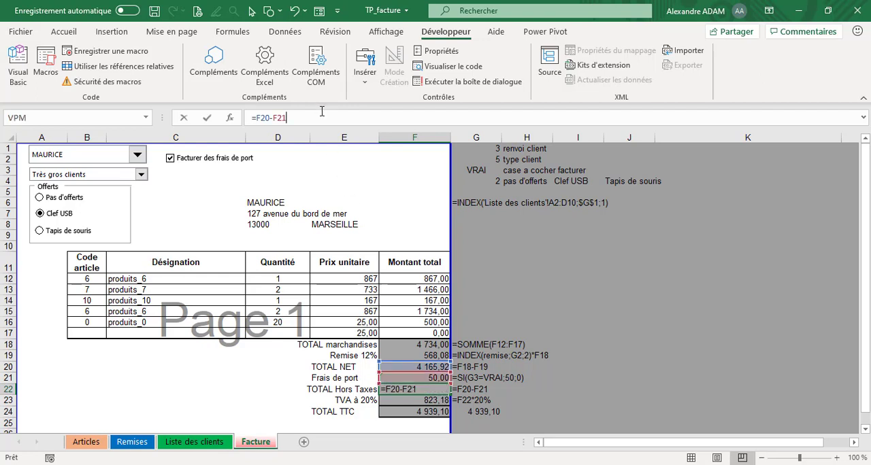
{"action": "key", "text": "Return"}
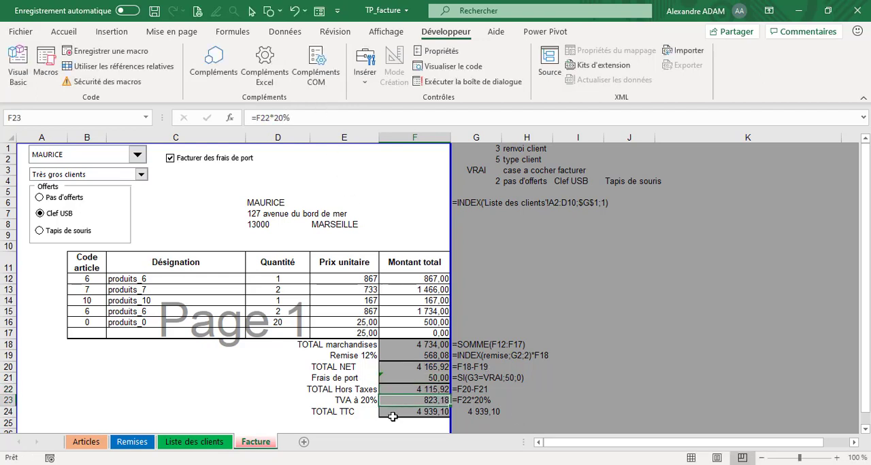
- Examine the VAT formula in F23 and the TOTAL TTC formula in F24, leaving both as they are
{"action": "left_click", "coordinate": [301, 119]}
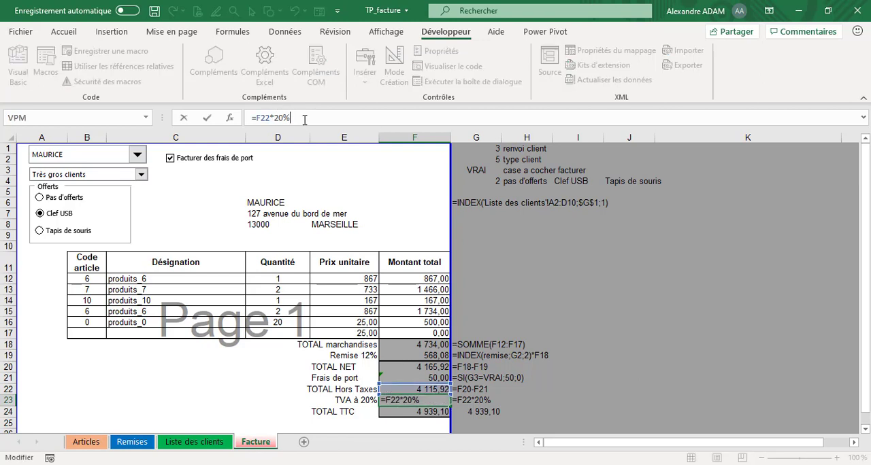
{"action": "key", "text": "Return"}
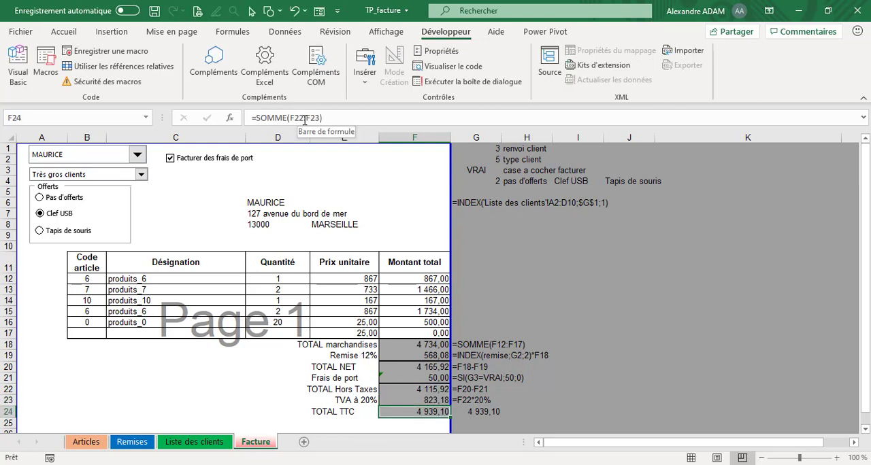
{"action": "left_click", "coordinate": [326, 119]}
{"action": "left_click", "coordinate": [345, 121]}
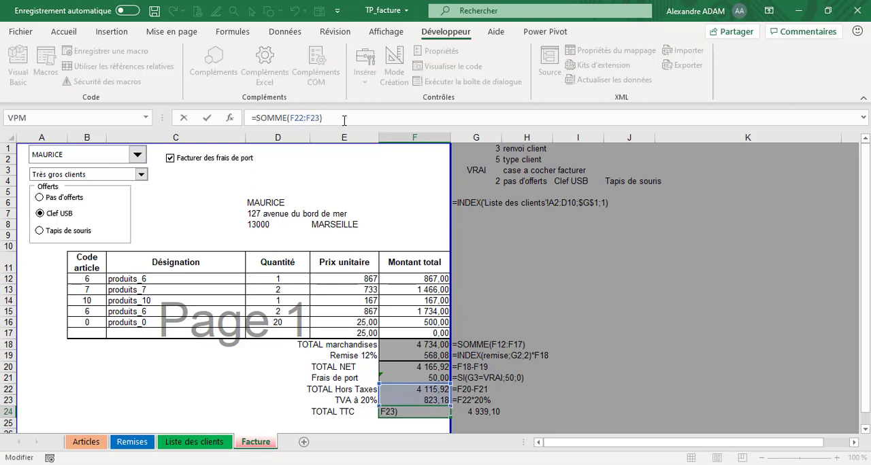
{"action": "key", "text": "Return"}
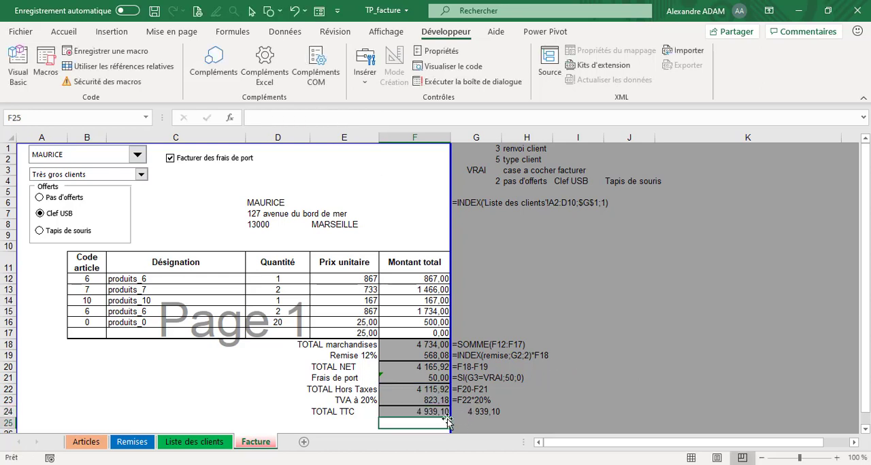
- Apply the € Français (France) accounting format to the amounts in F12:F24
{"action": "left_click_drag", "start_coordinate": [443, 412], "coordinate": [435, 280]}
{"action": "left_click", "coordinate": [64, 31]}
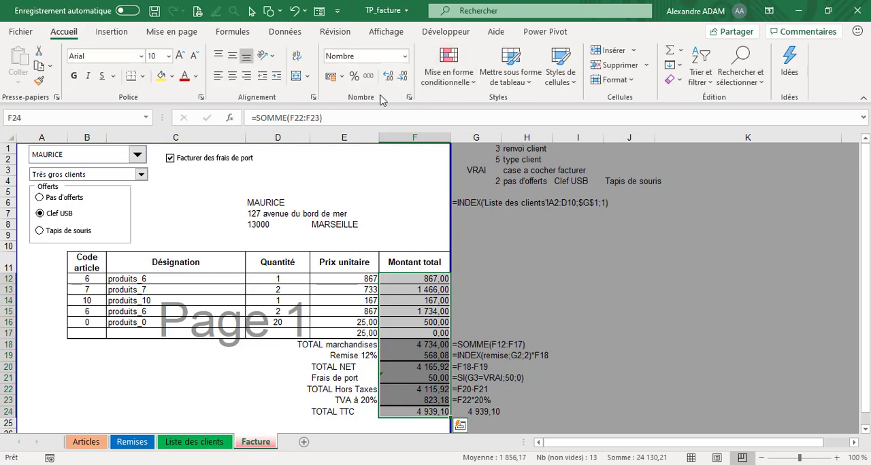
{"action": "left_click", "coordinate": [341, 75]}
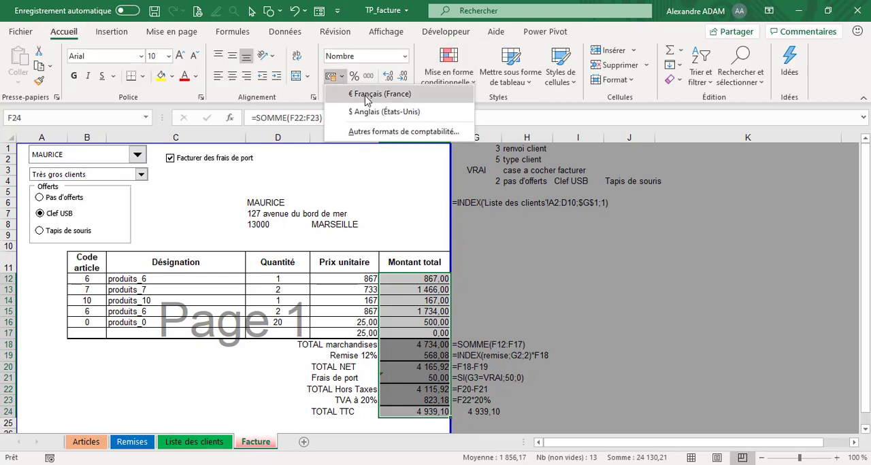
{"action": "left_click", "coordinate": [366, 95]}
{"action": "left_click", "coordinate": [629, 332]}
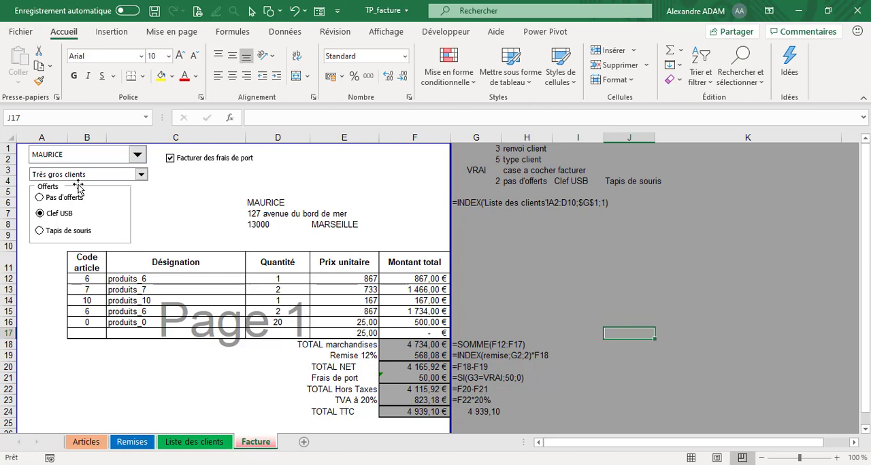
- View the customer drop-down choices, keep the current customer, and review the total formulas in F18:F22
{"action": "left_click", "coordinate": [102, 160]}
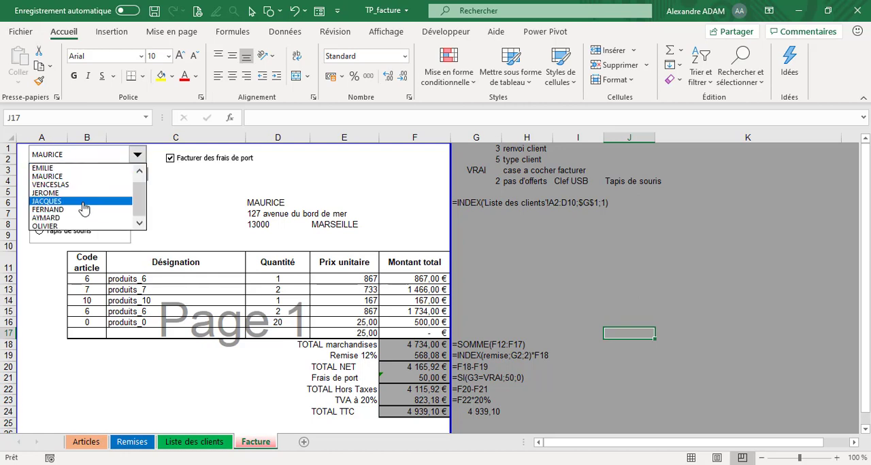
{"action": "left_click", "coordinate": [169, 201]}
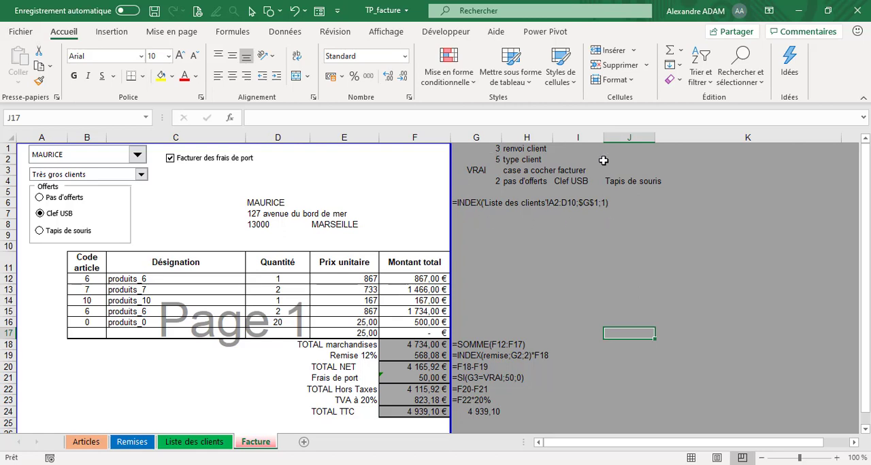
{"action": "left_click", "coordinate": [403, 345]}
{"action": "left_click", "coordinate": [408, 356]}
{"action": "left_click", "coordinate": [409, 367]}
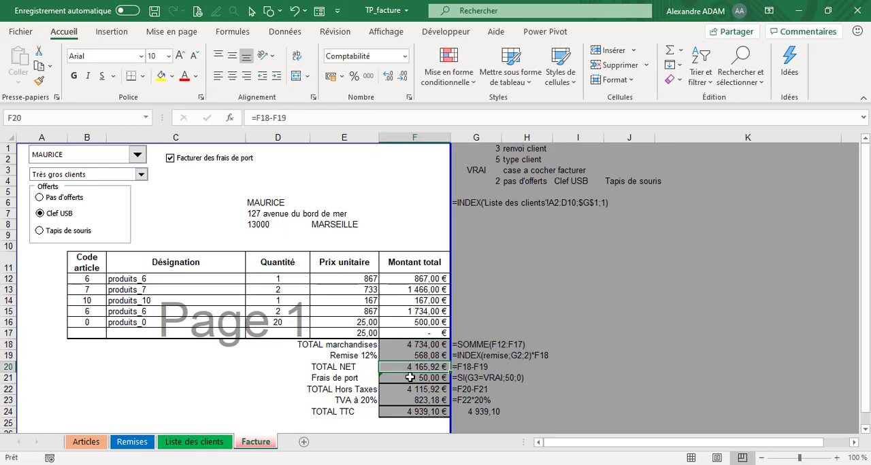
{"action": "left_click", "coordinate": [408, 377]}
{"action": "left_click", "coordinate": [406, 389]}
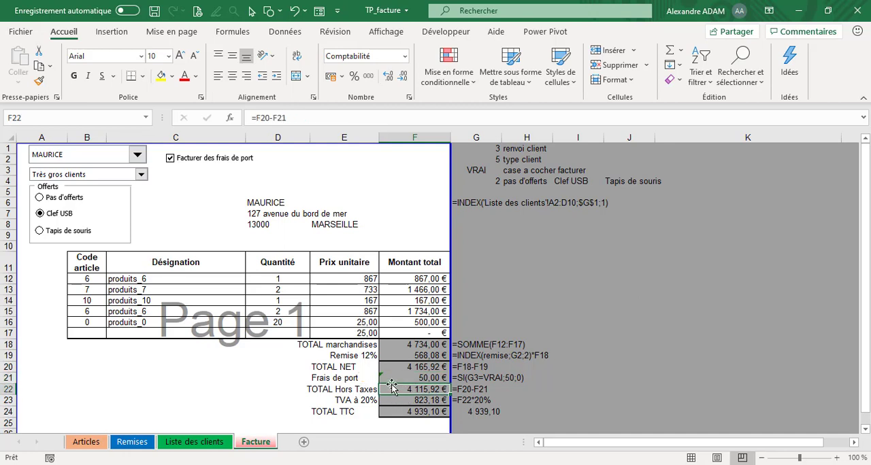
{"action": "left_click", "coordinate": [423, 378]}
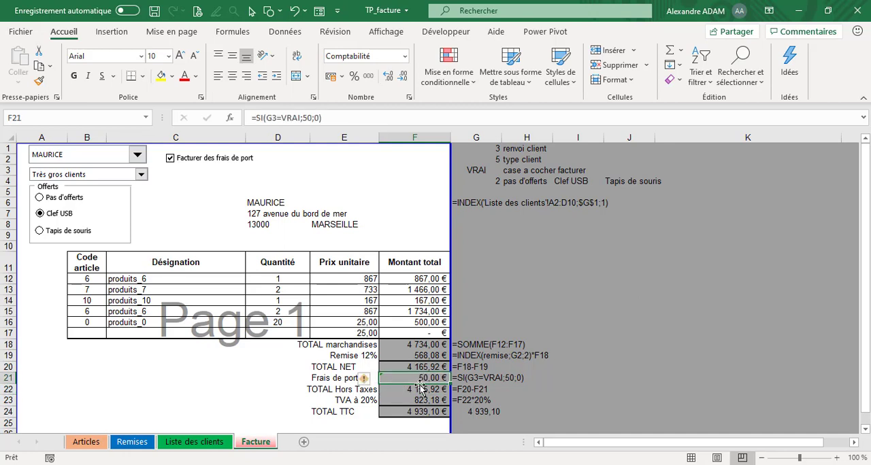
{"action": "left_click", "coordinate": [412, 390]}
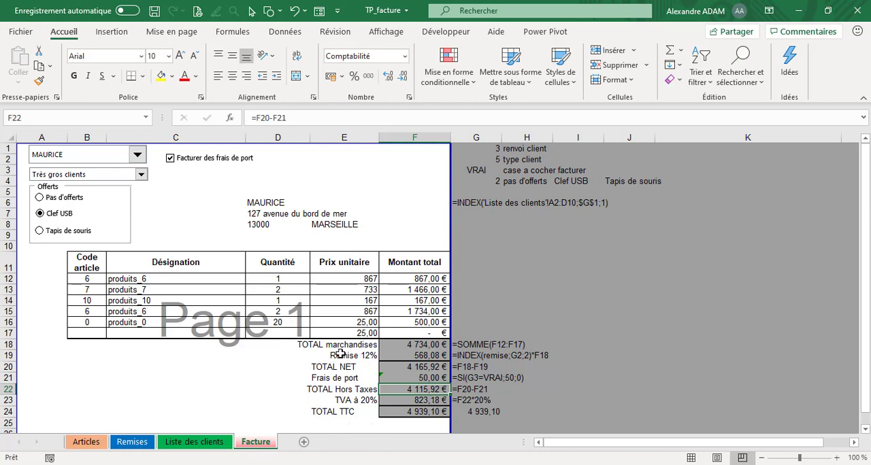
{"action": "left_click", "coordinate": [595, 334]}
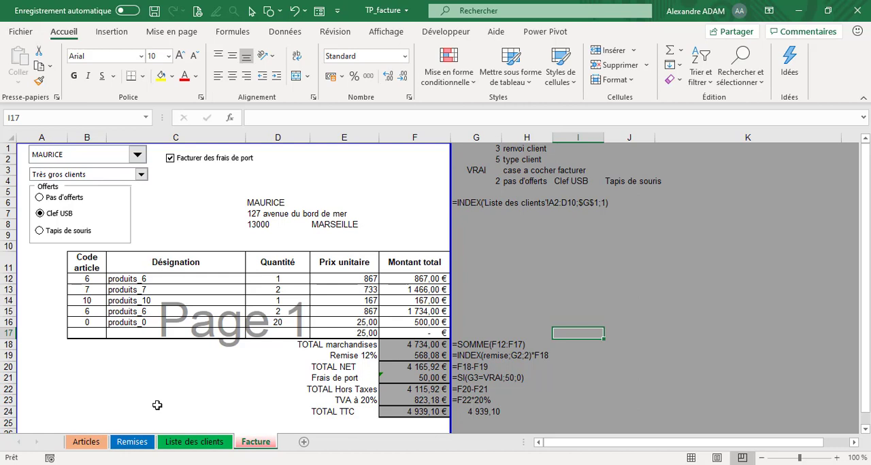
{"action": "left_click", "coordinate": [517, 280]}
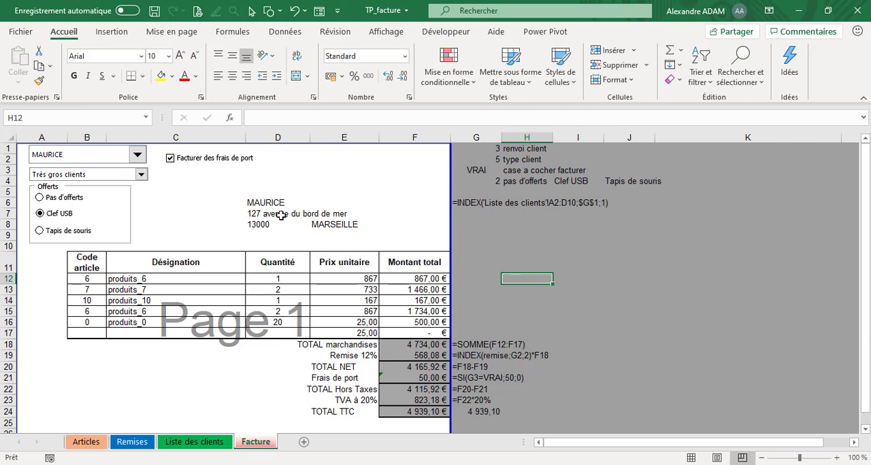
- Switch the Facturer des frais de port option off and back on to test the shipping costs in F21
{"action": "left_click", "coordinate": [171, 166]}
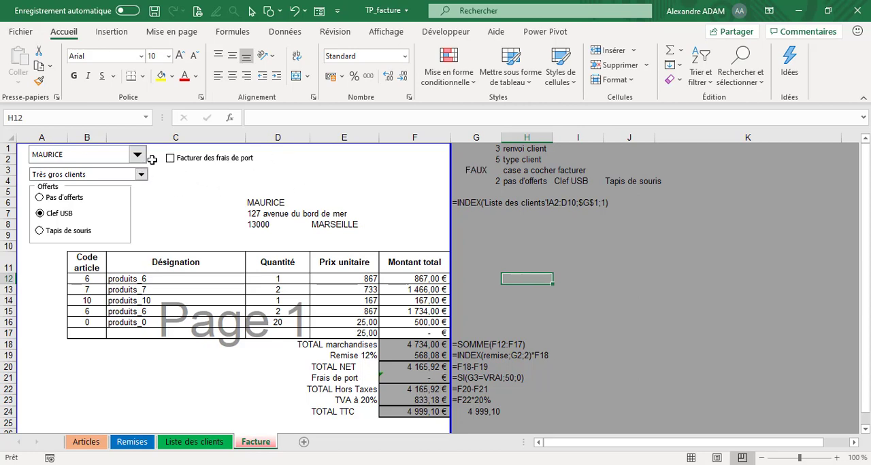
{"action": "left_click", "coordinate": [171, 167]}
{"action": "left_click", "coordinate": [170, 168]}
{"action": "left_click", "coordinate": [170, 167]}
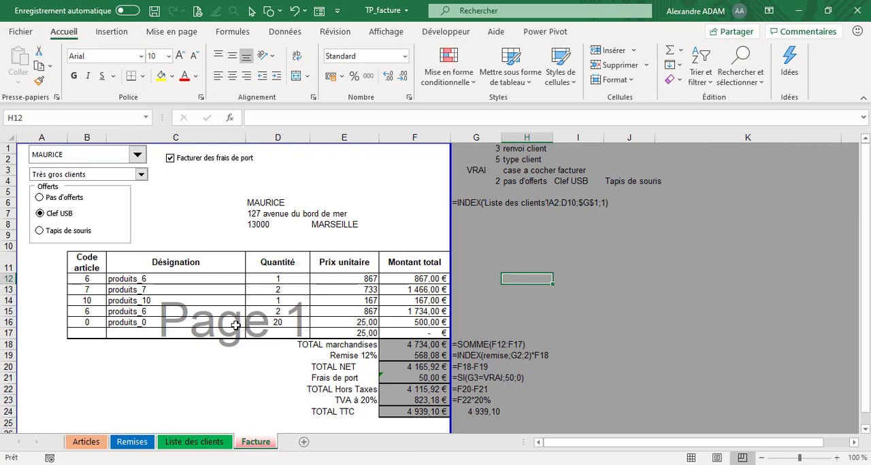